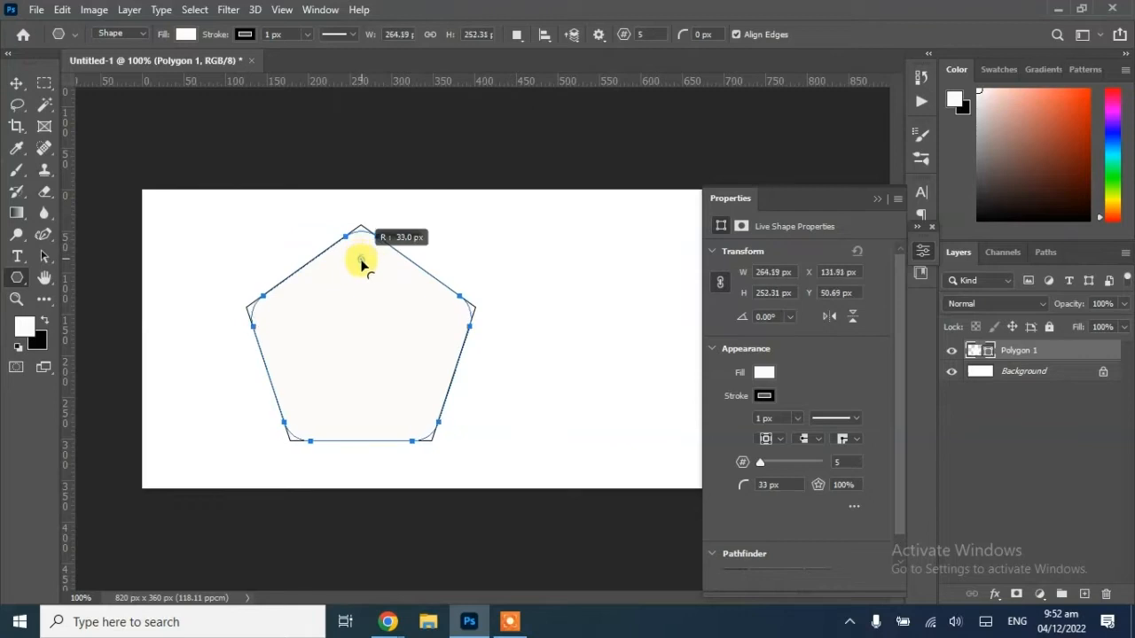
- Rotate the rounded pentagon to point downward and enlarge it to about 428 by 408 px over the canvas's upper-left corner
left_click_drag(476, 223, 302, 395)
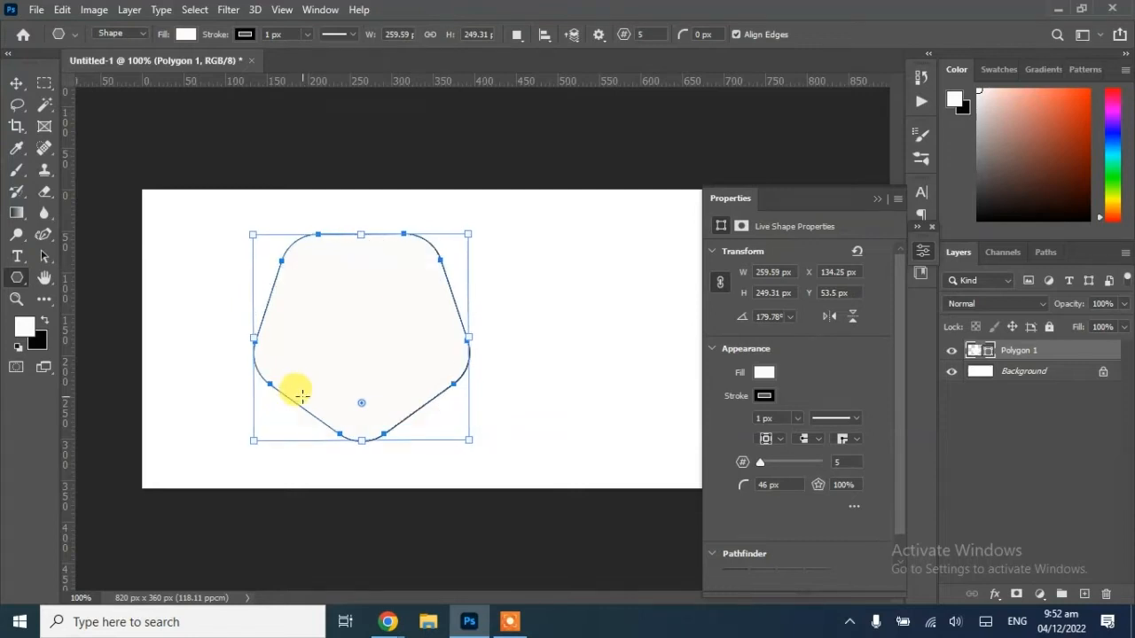
left_click(16, 83)
left_click_drag(342, 294, 226, 174)
left_click_drag(329, 310, 324, 255)
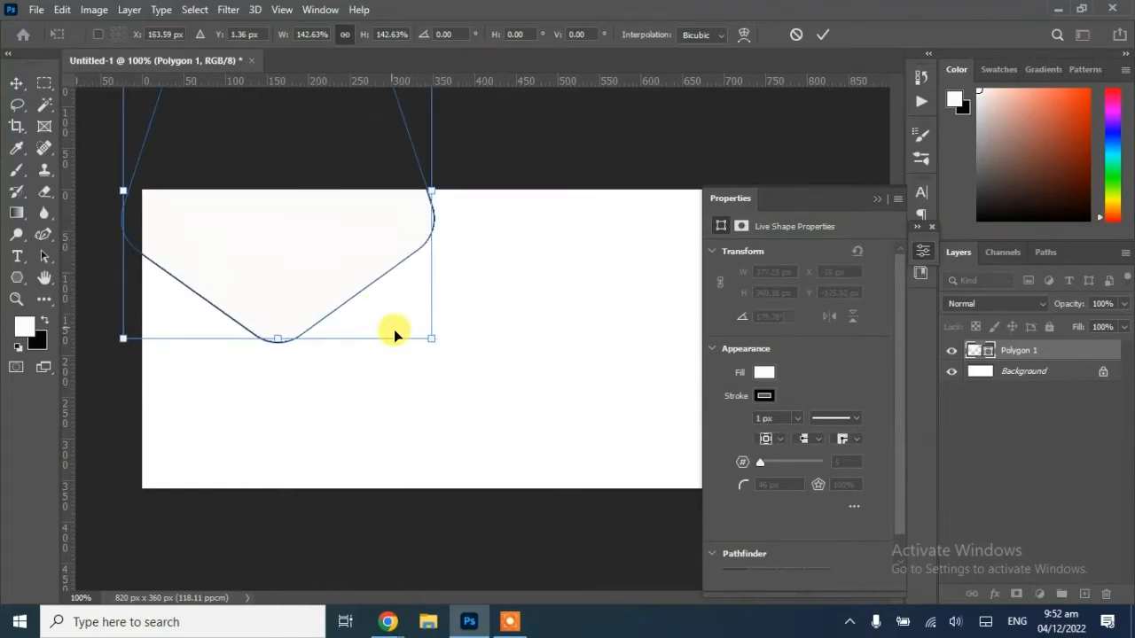
left_click_drag(431, 338, 473, 375)
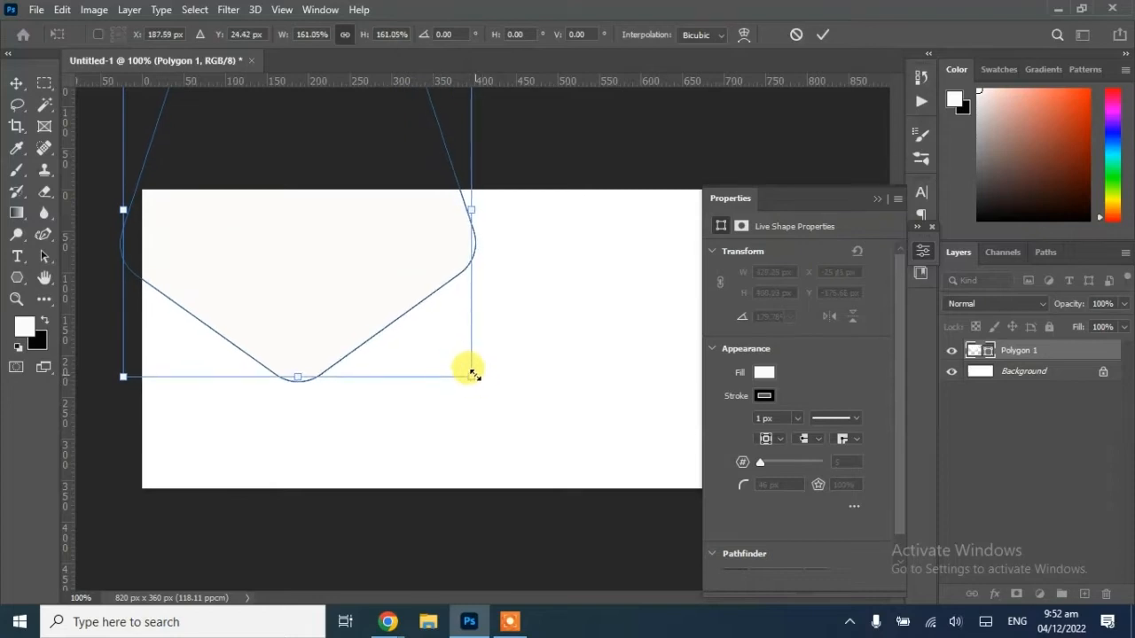
left_click(19, 84)
- Fill the pentagon with the three-stop linear gradient preset running from dark blue to teal
left_click(763, 374)
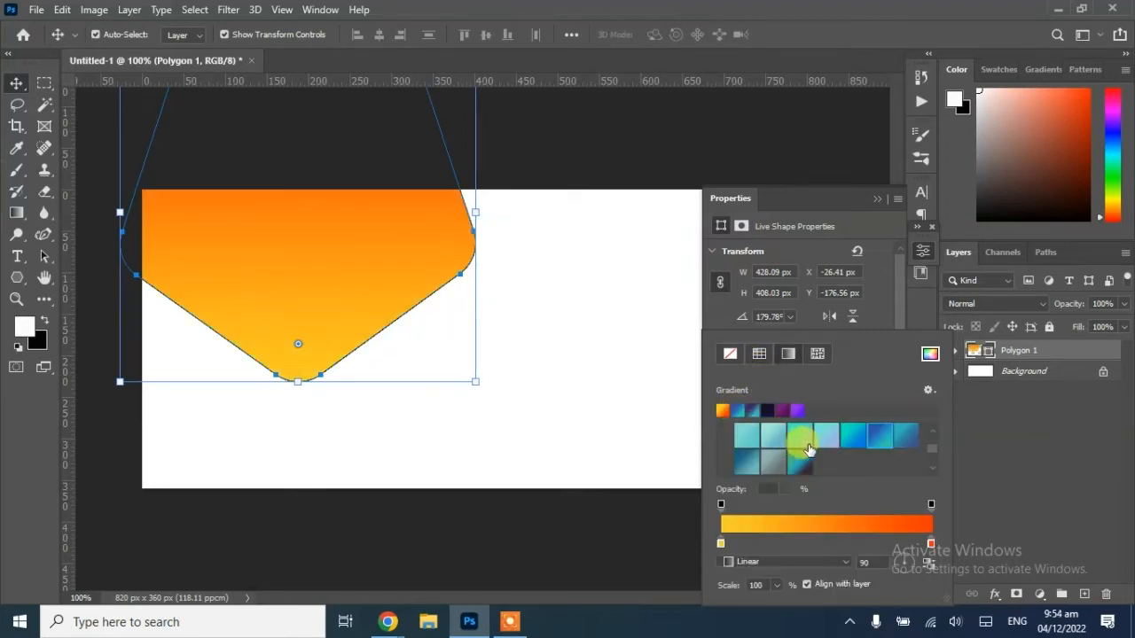
left_click(853, 434)
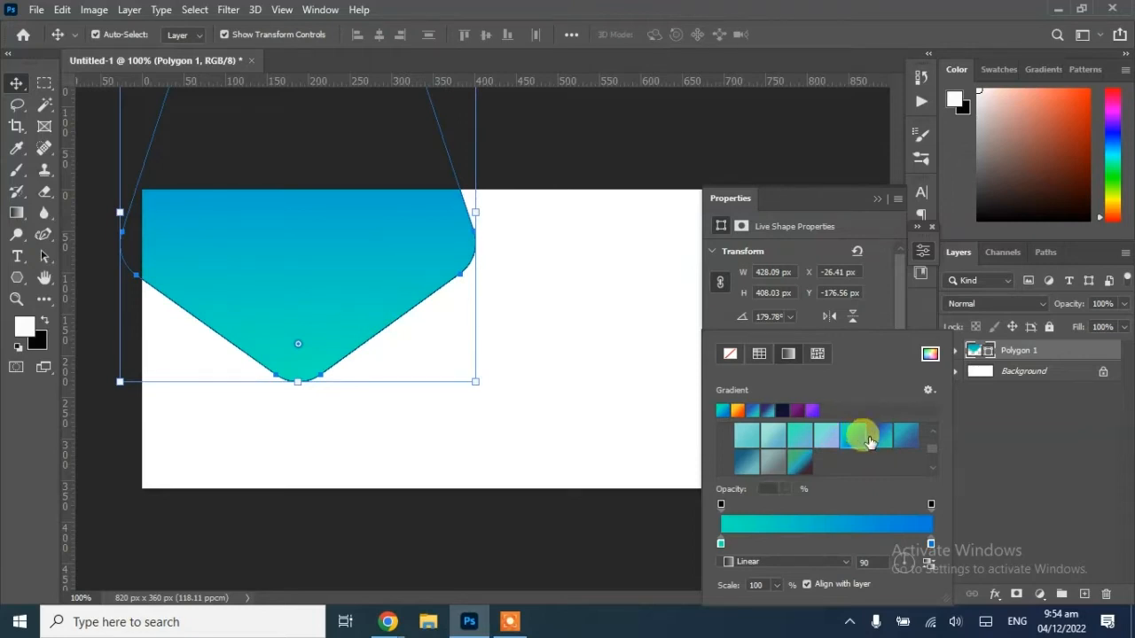
left_click(869, 440)
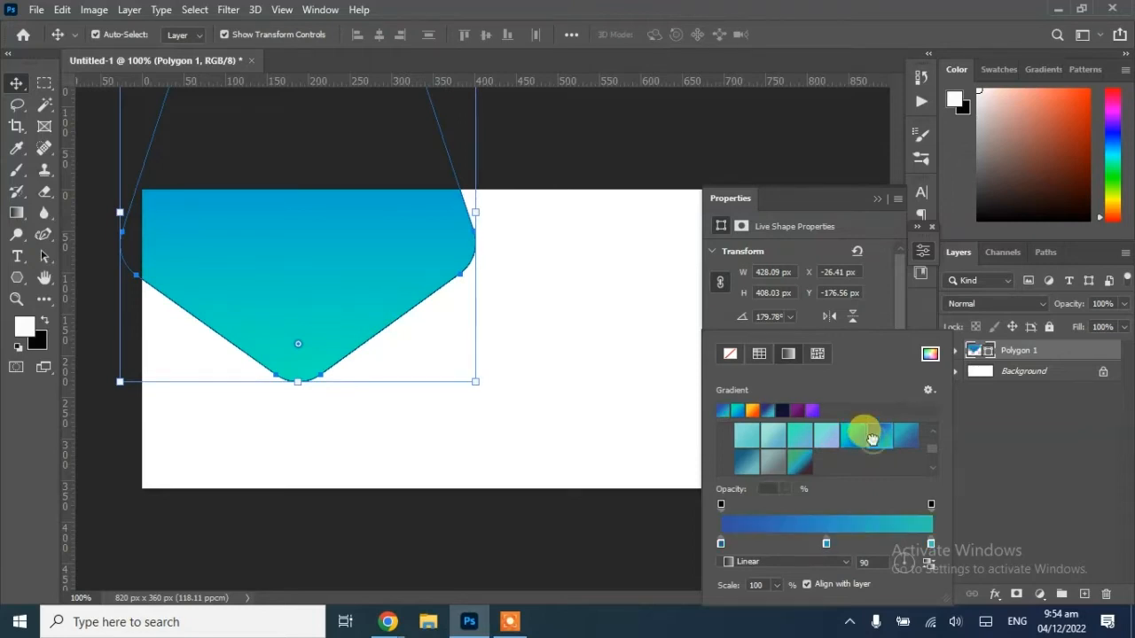
left_click(874, 201)
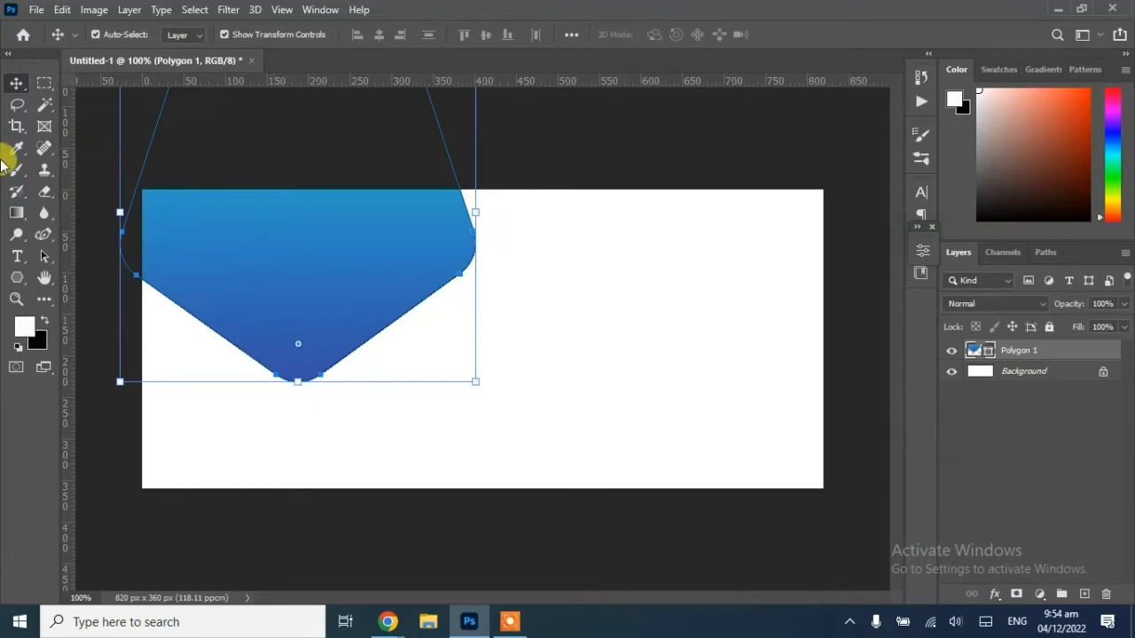
- Remove the black stroke from the gradient pentagon and deselect the shape
left_click(91, 182)
left_click(254, 263)
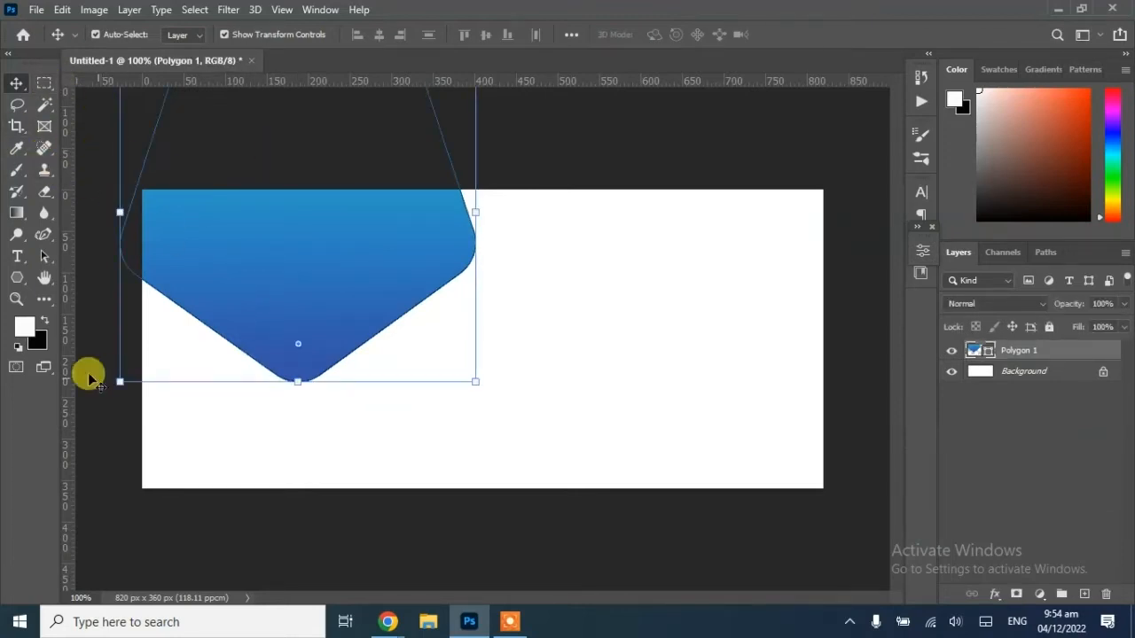
left_click(921, 251)
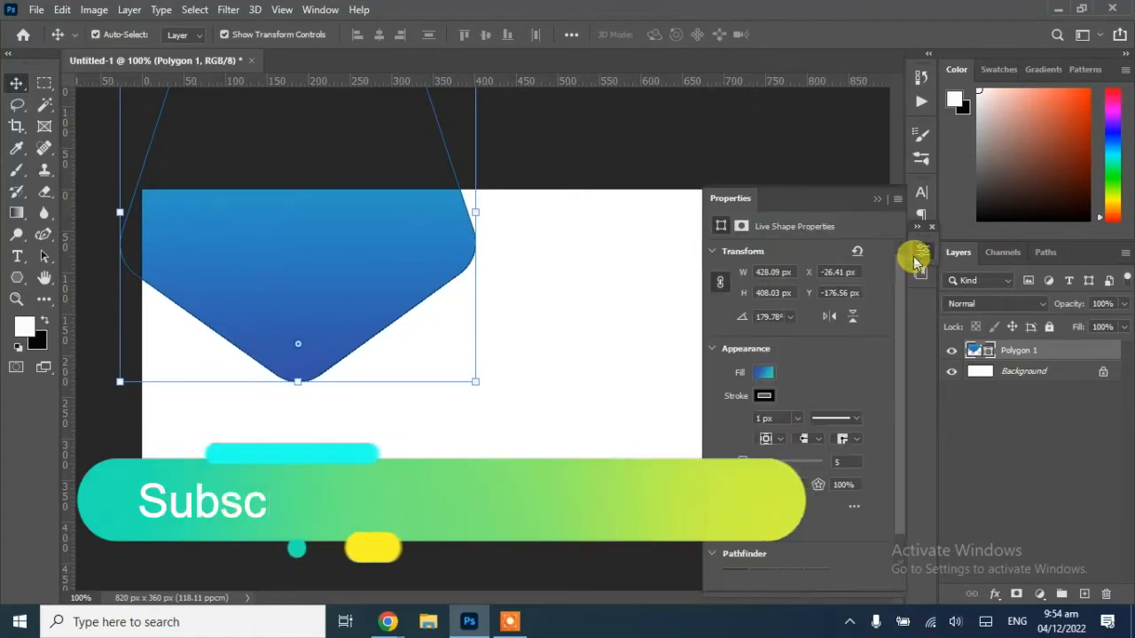
left_click(763, 395)
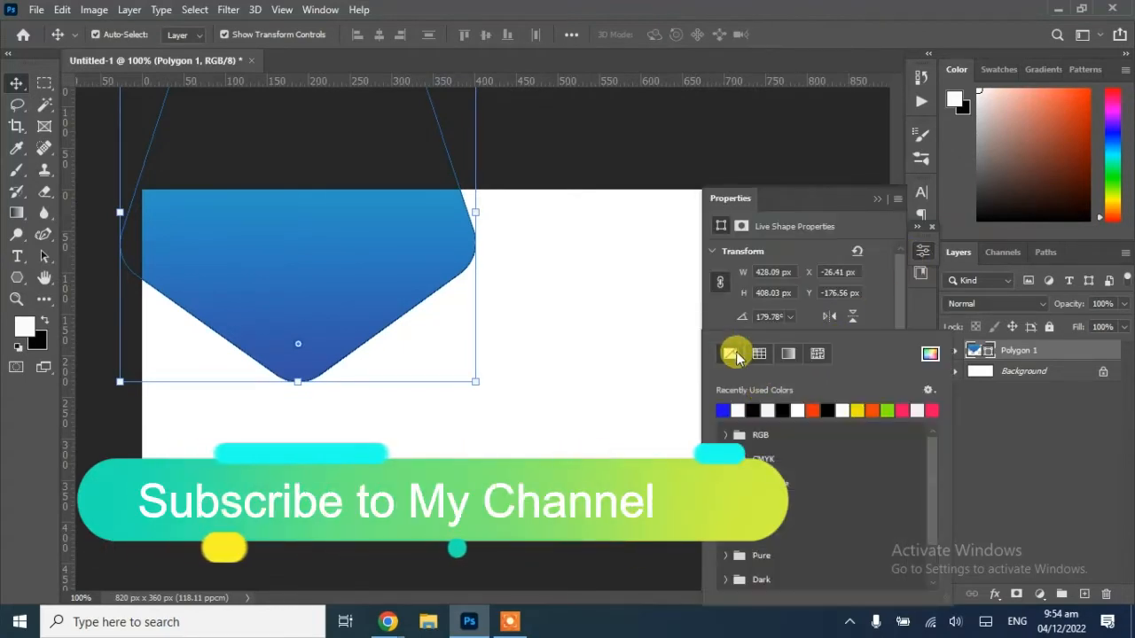
left_click(876, 200)
left_click(692, 173)
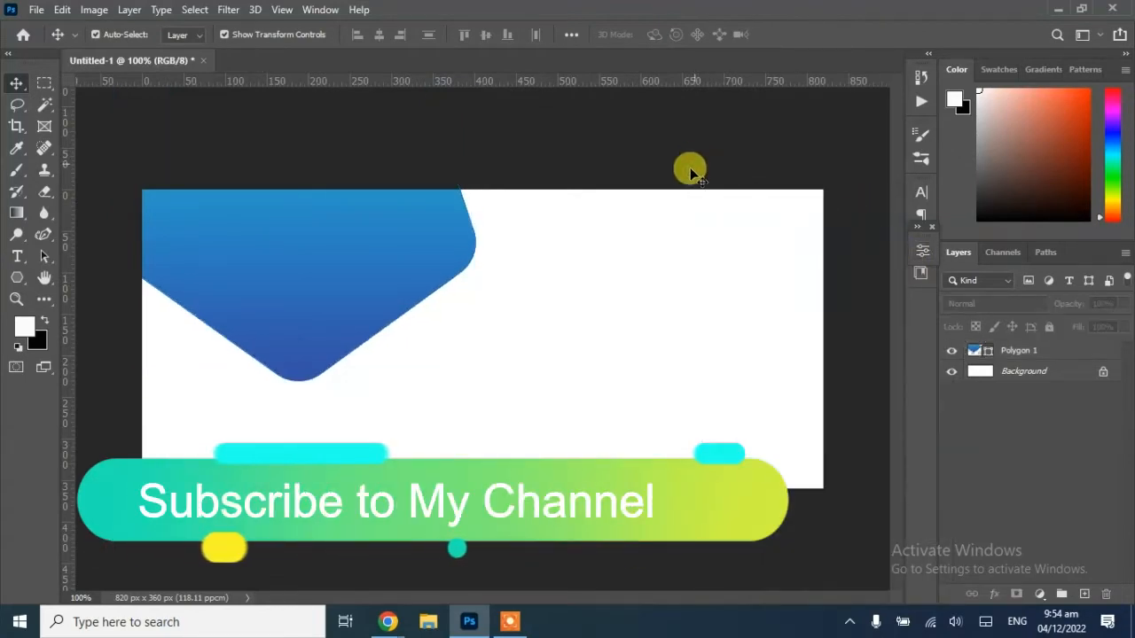
- Duplicate the Polygon 1 layer and move the copy toward the canvas's lower-right area, rotated about 17.5°
left_click_drag(1017, 357, 1084, 593)
left_click_drag(367, 228, 737, 440)
left_click_drag(849, 250, 891, 307)
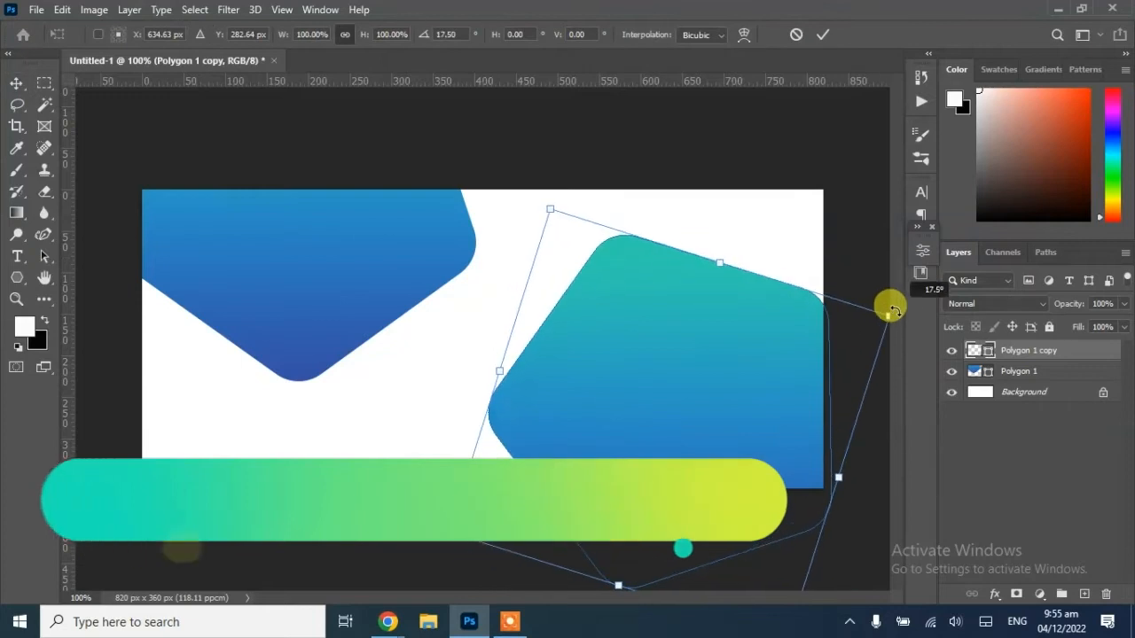
- Scale the copied pentagon to about 64% and turn it to about 32°, partly off the canvas's lower-right corner
left_click_drag(550, 209, 654, 332)
left_click_drag(700, 448, 734, 443)
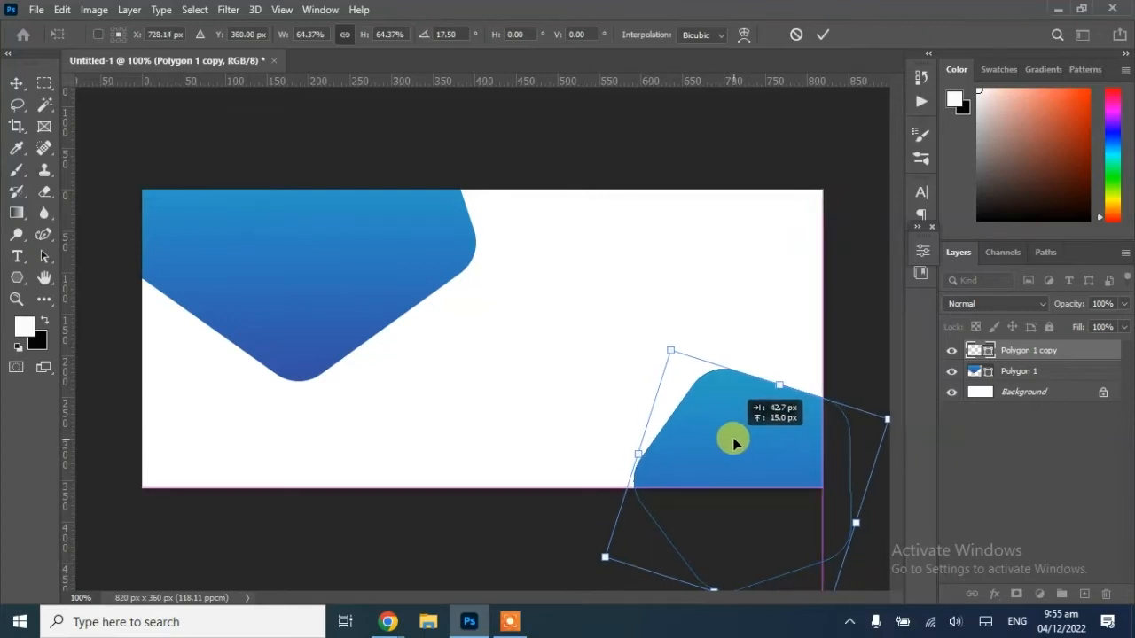
left_click_drag(659, 329, 708, 335)
left_click_drag(737, 446, 741, 470)
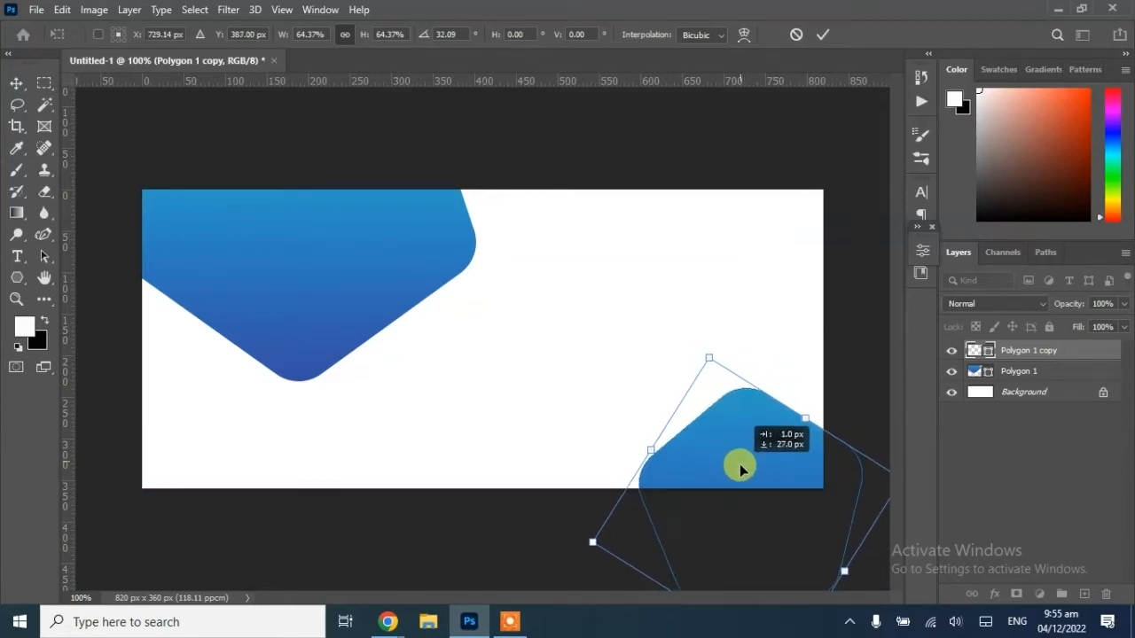
left_click(16, 83)
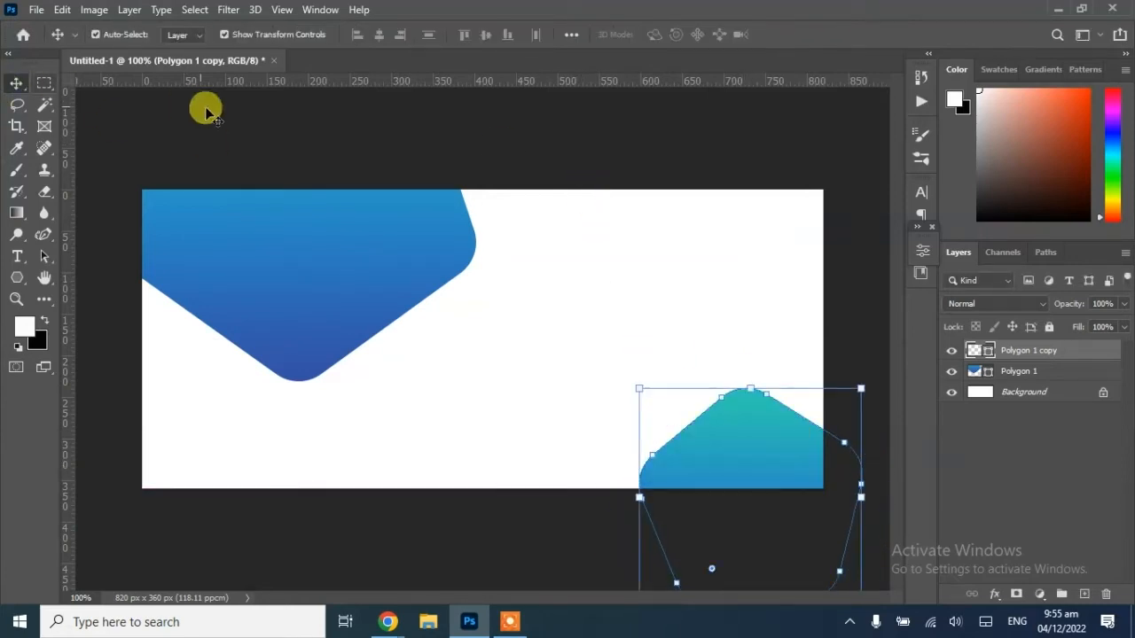
left_click(488, 141)
- Open the portrait photo pexels-pixabay-532220.jpg as a separate document
left_click(36, 9)
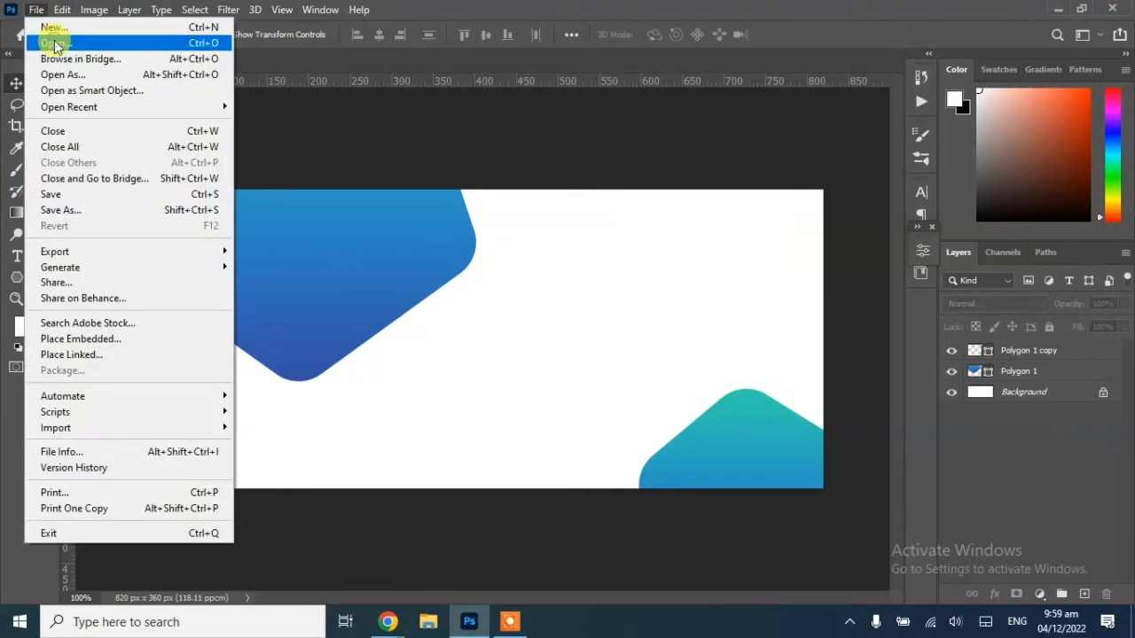
left_click(55, 45)
left_click(195, 164)
left_click(820, 475)
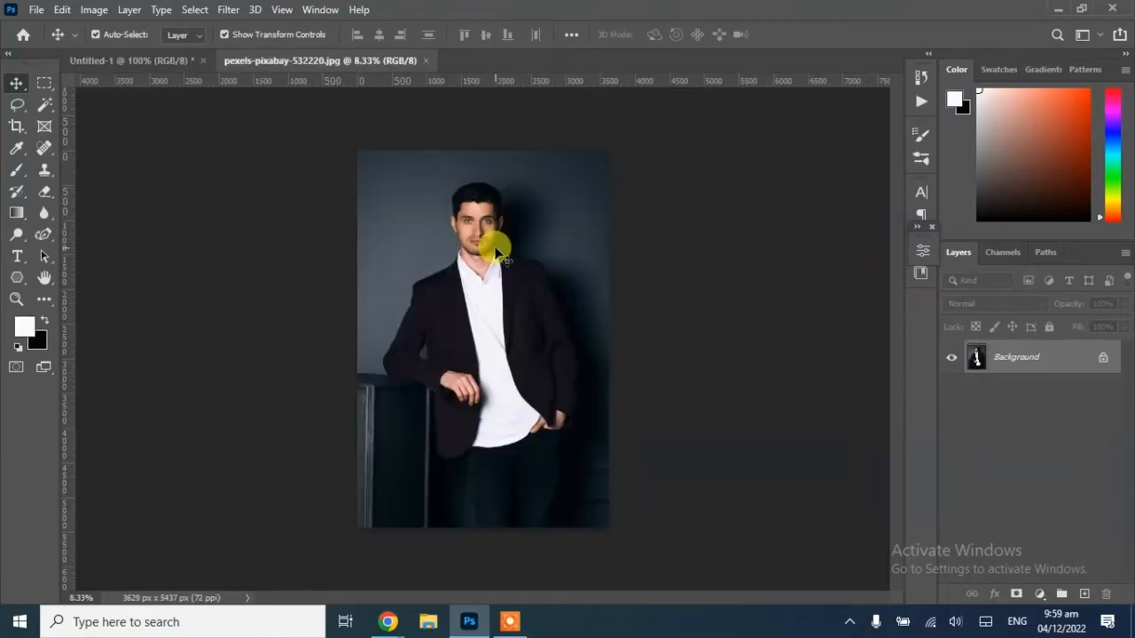
- Crop the portrait to the man's head and upper body, about 2479 by 2563 px
left_click(16, 128)
left_click_drag(481, 526, 479, 442)
left_click_drag(479, 233, 475, 241)
left_click_drag(356, 327, 393, 349)
left_click_drag(586, 337, 562, 333)
left_click(16, 82)
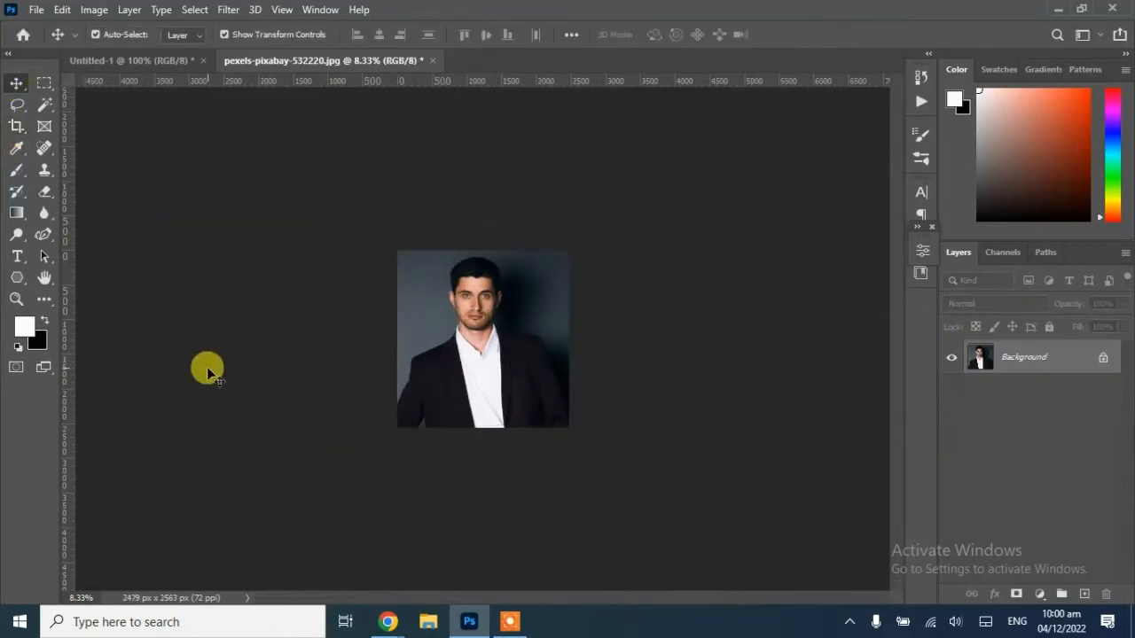
- Brighten the portrait with Levels, setting the shadow input to 2 and the midtone input to 1.39
key("ctrl+plus")
key("ctrl+plus")
key("ctrl+plus")
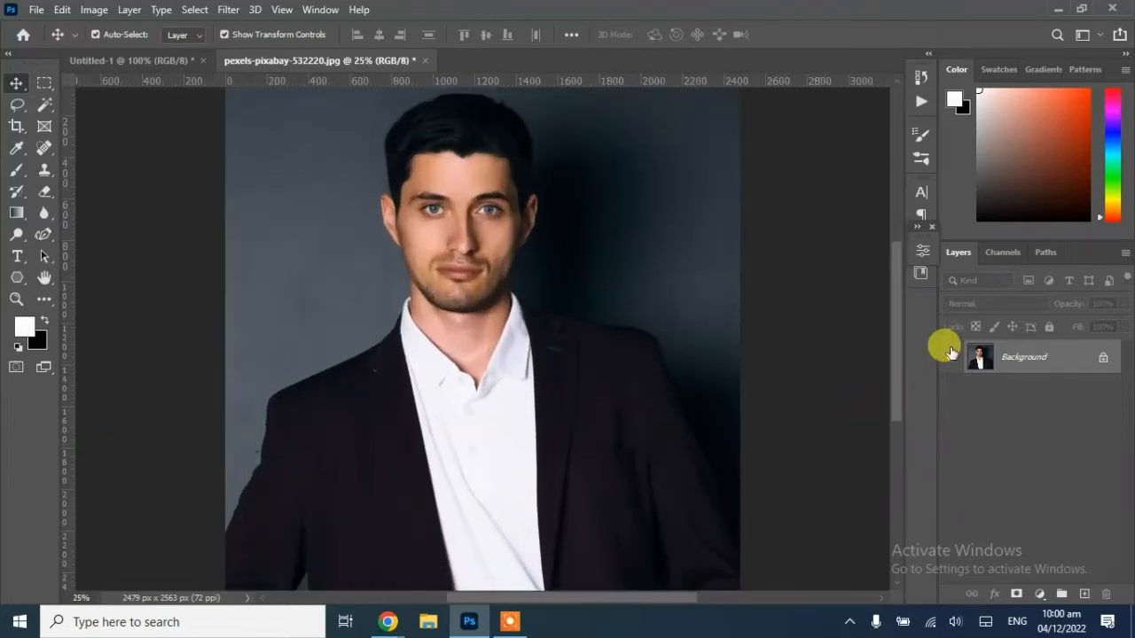
key("ctrl+l")
left_click_drag(812, 260, 806, 258)
left_click_drag(911, 257, 886, 249)
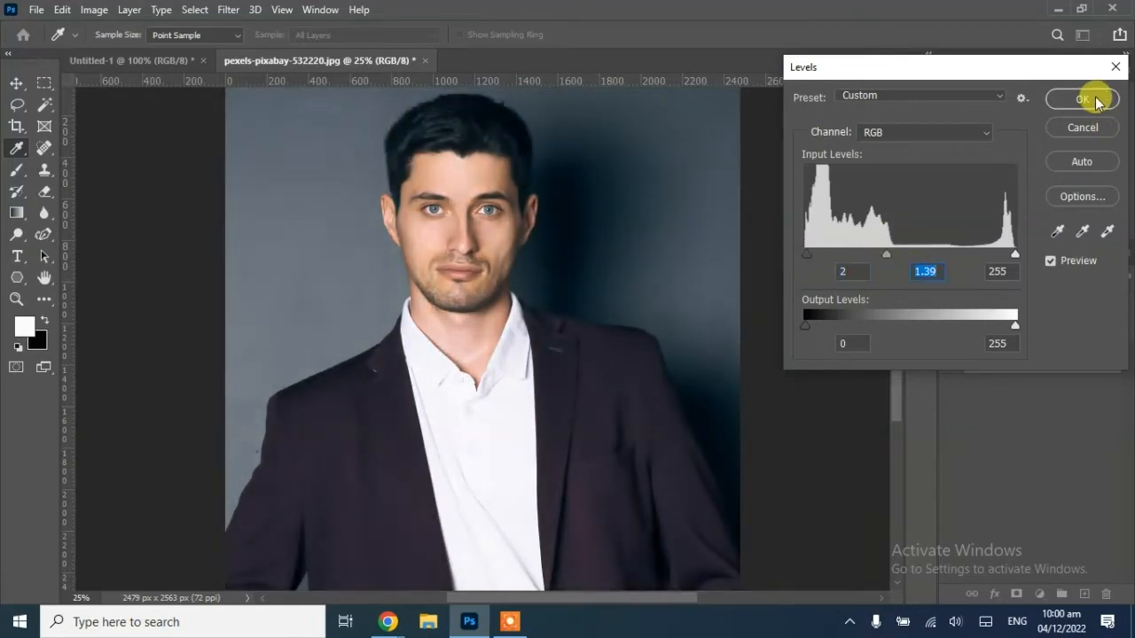
left_click(1083, 99)
- Unlock the portrait's background layer and remove the backdrop behind the man with a layer mask
left_click(921, 252)
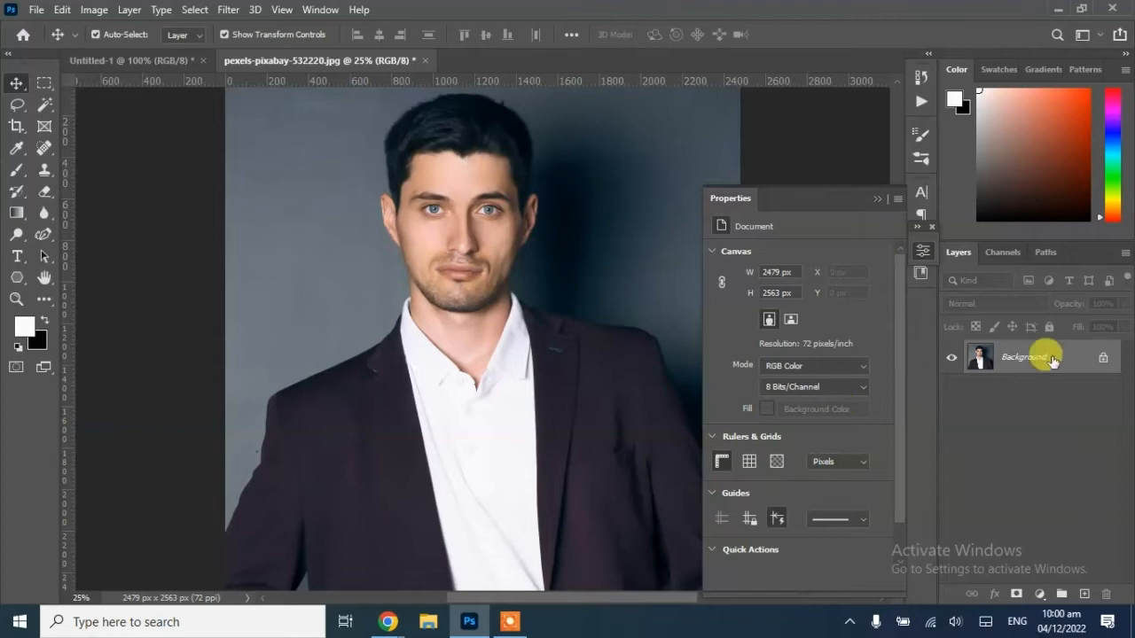
left_click(1103, 358)
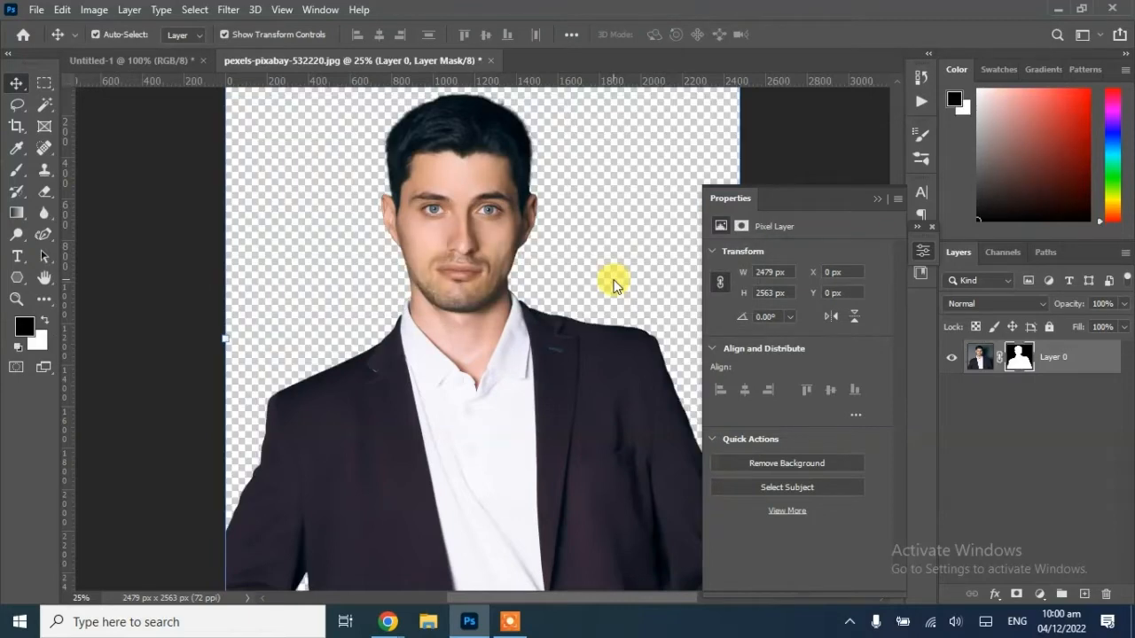
left_click(876, 199)
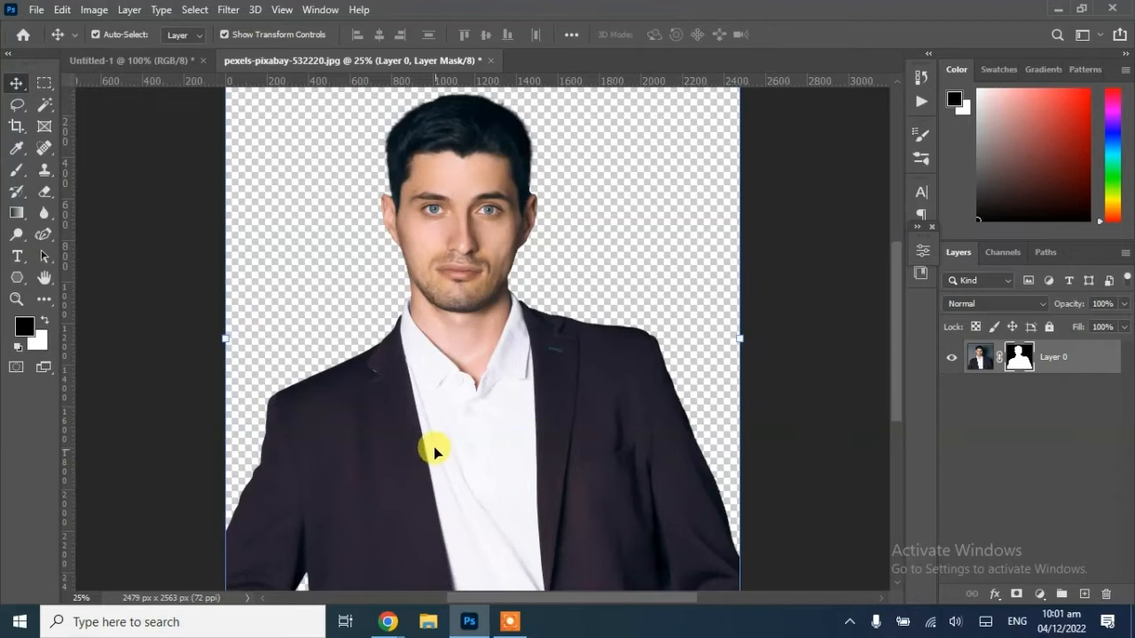
- Bring the cut-out man into the Untitled-1 document and scale him down to fit the canvas's lower-left corner
left_click_drag(449, 359, 291, 304)
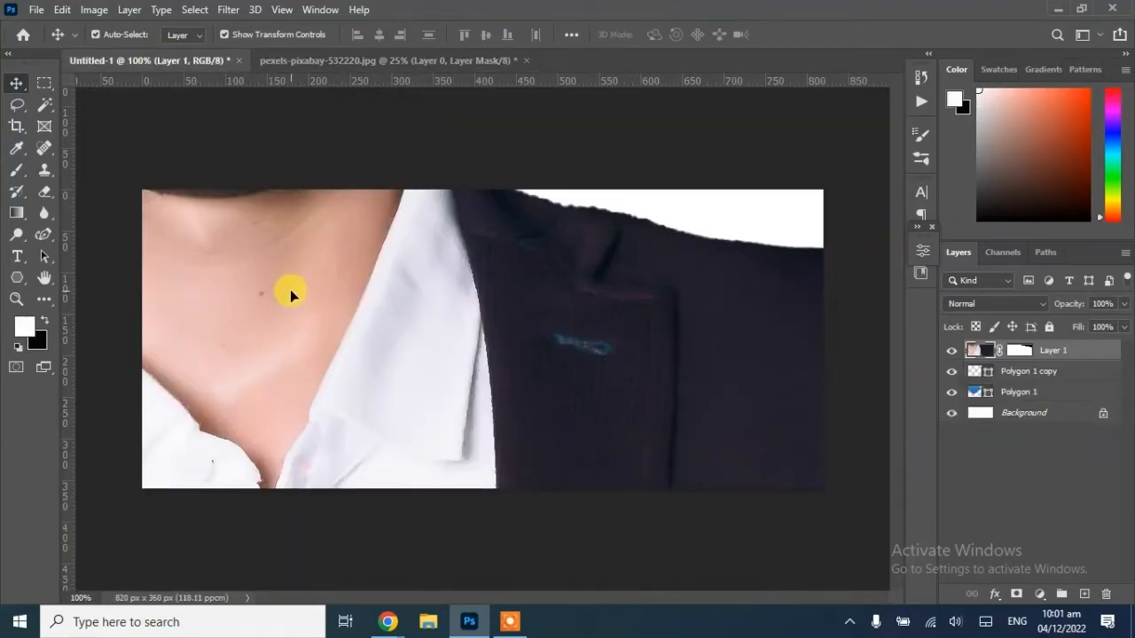
key("ctrl+t")
left_click_drag(466, 527, 423, 500)
left_click_drag(125, 170, 197, 238)
left_click_drag(329, 418, 263, 424)
left_click(16, 82)
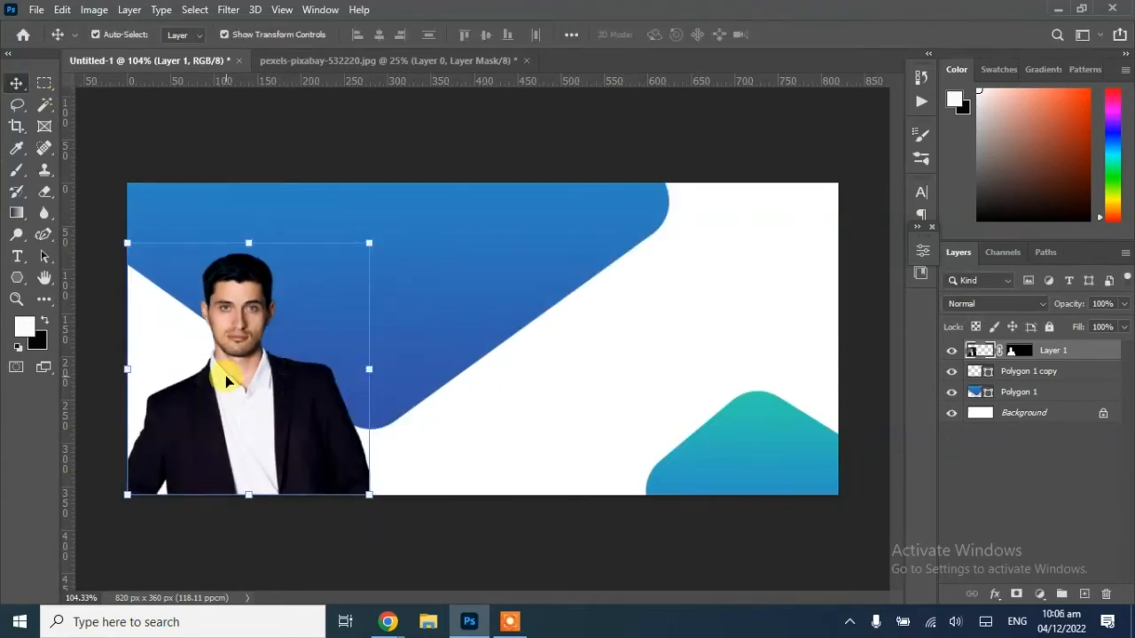
- Convert the man's layer to black and white using the Default preset of the Black & White adjustment
left_click(222, 13)
mouse_move(92, 11)
mouse_move(122, 52)
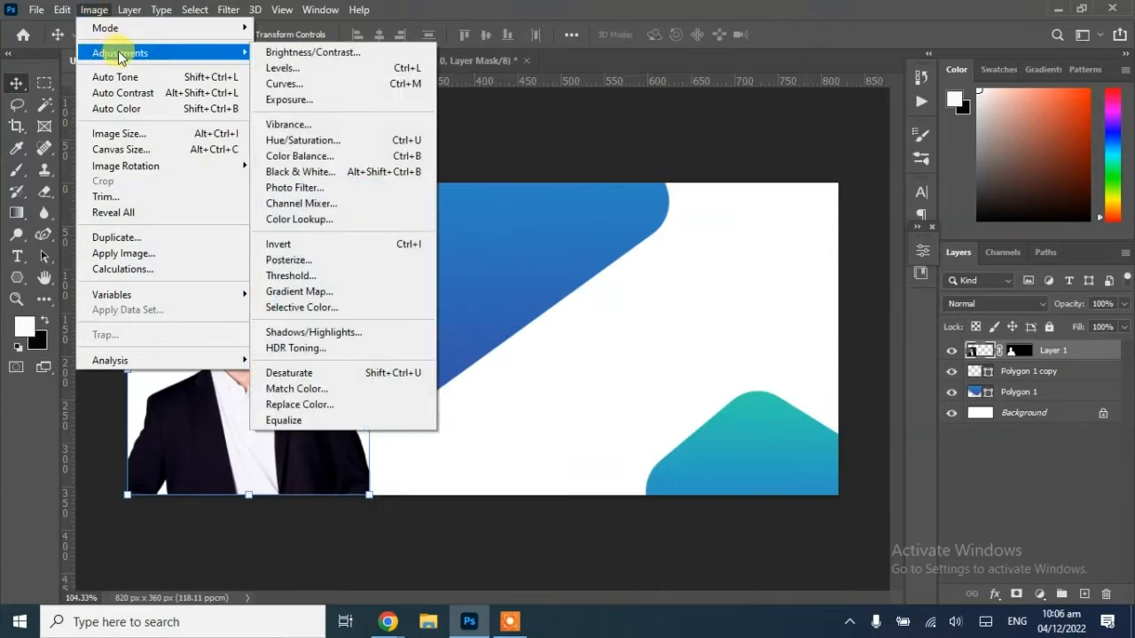
left_click(337, 171)
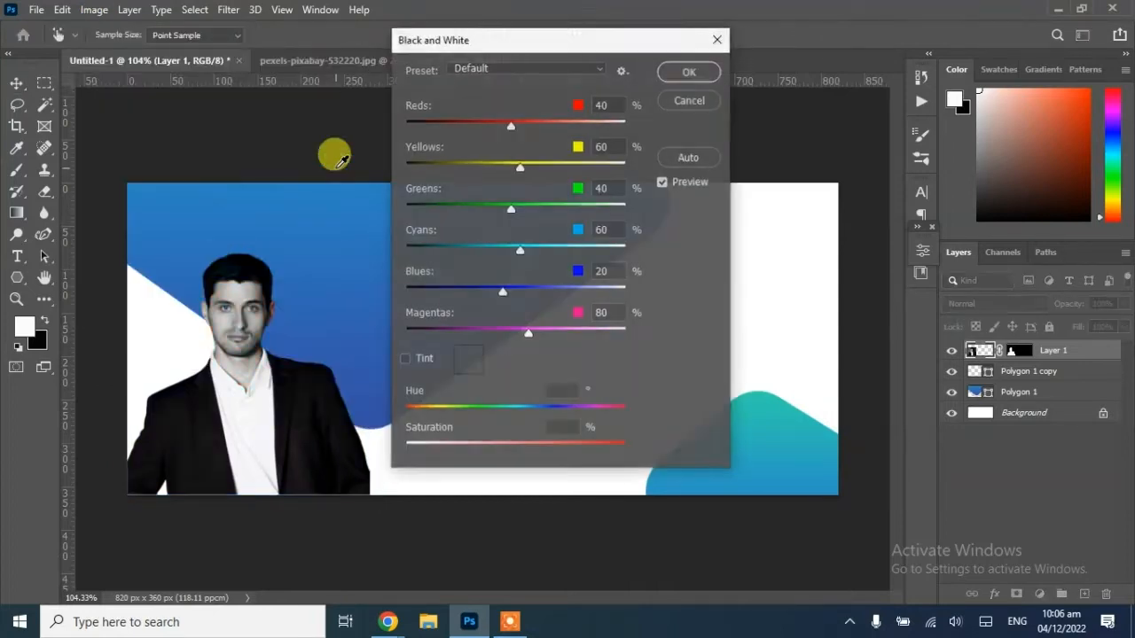
left_click(686, 72)
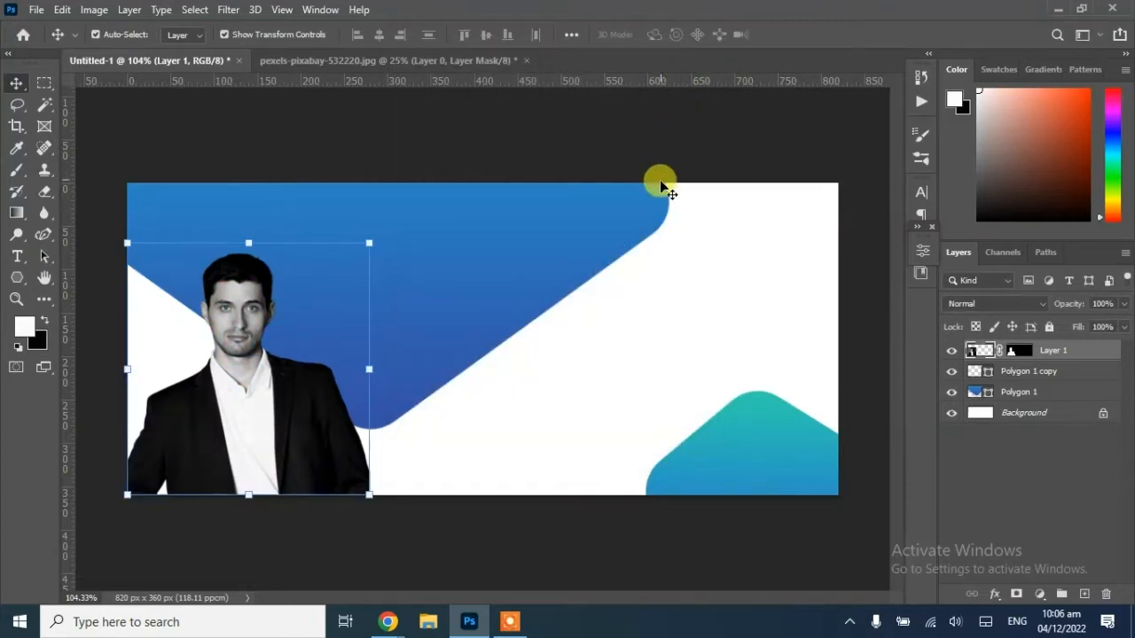
- Duplicate the small lower-right pentagon and place the copy in front of the man at the lower-left corner, scaled to about 148%
left_click(730, 443)
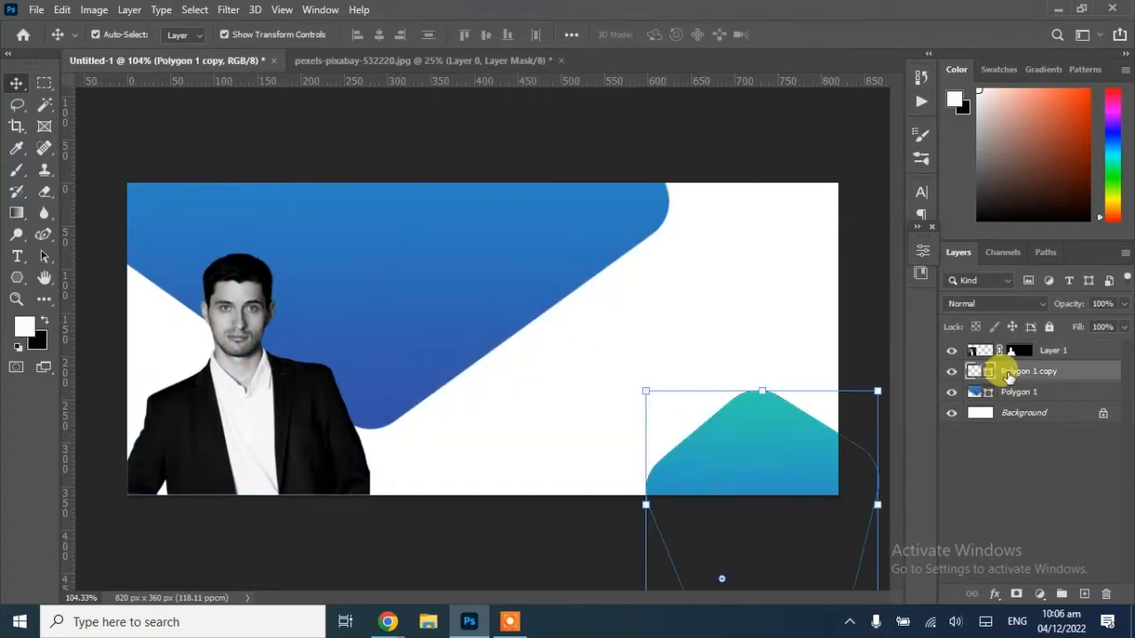
left_click_drag(1009, 373, 1084, 594)
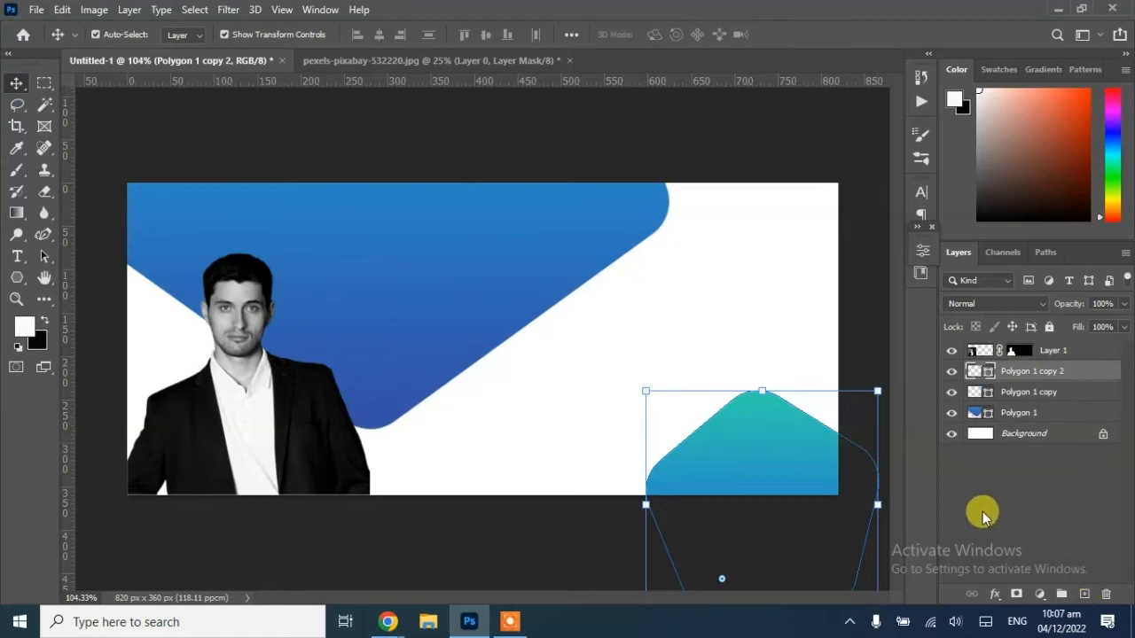
left_click_drag(772, 456, 209, 429)
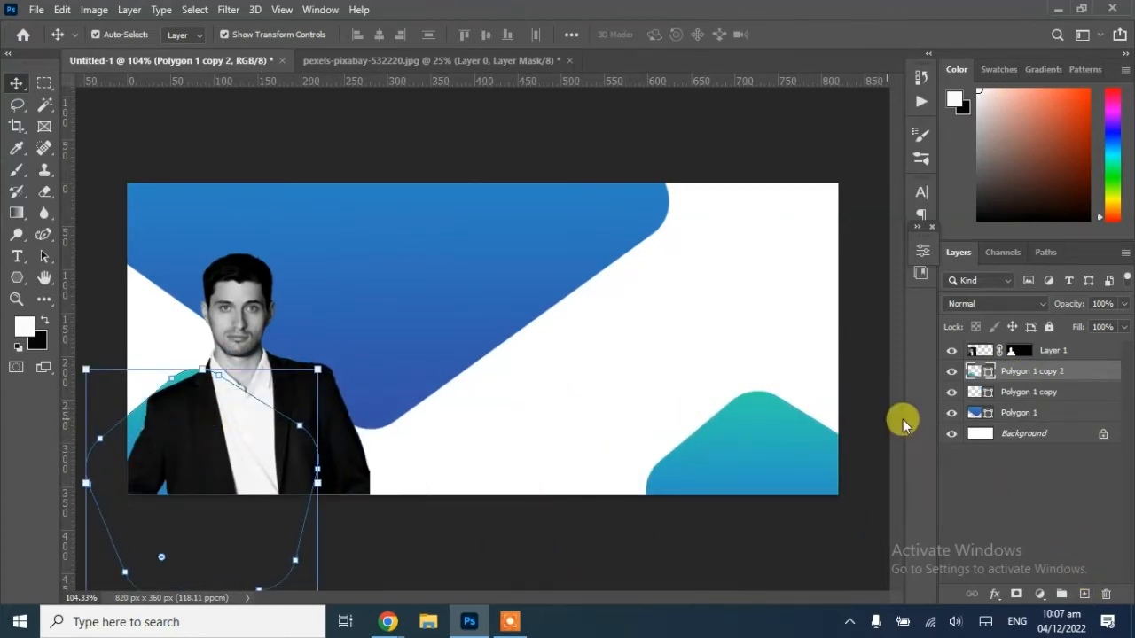
left_click_drag(1011, 377, 1003, 336)
left_click_drag(318, 369, 186, 483)
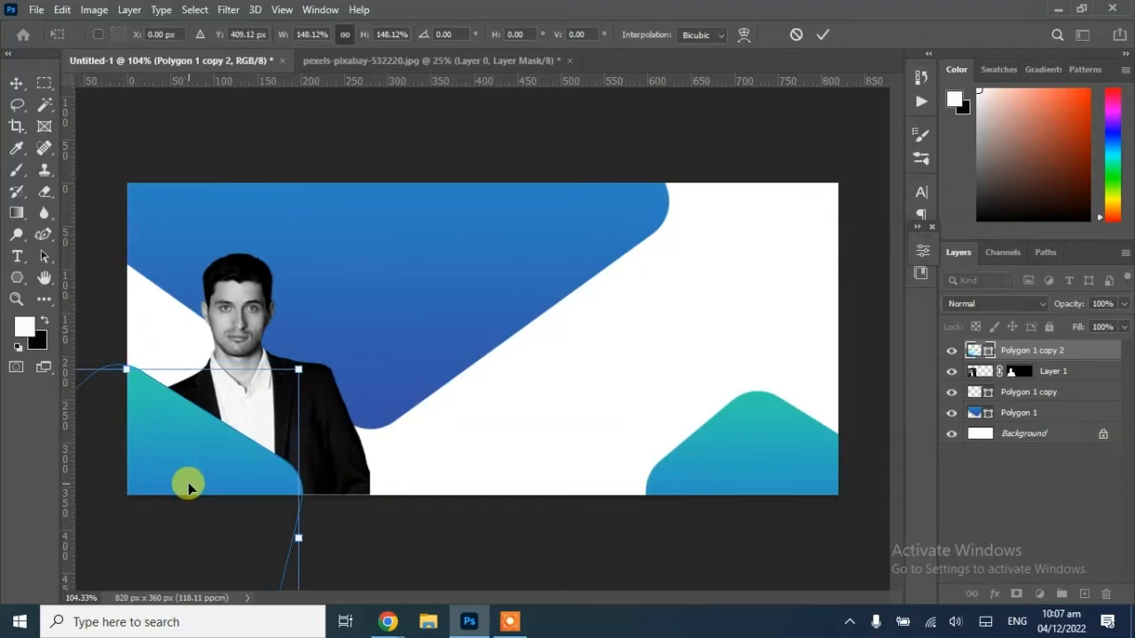
- Commit the lower-left pentagon's scaling and replace its gradient fill with a solid off-white from the recently used colours
left_click(923, 252)
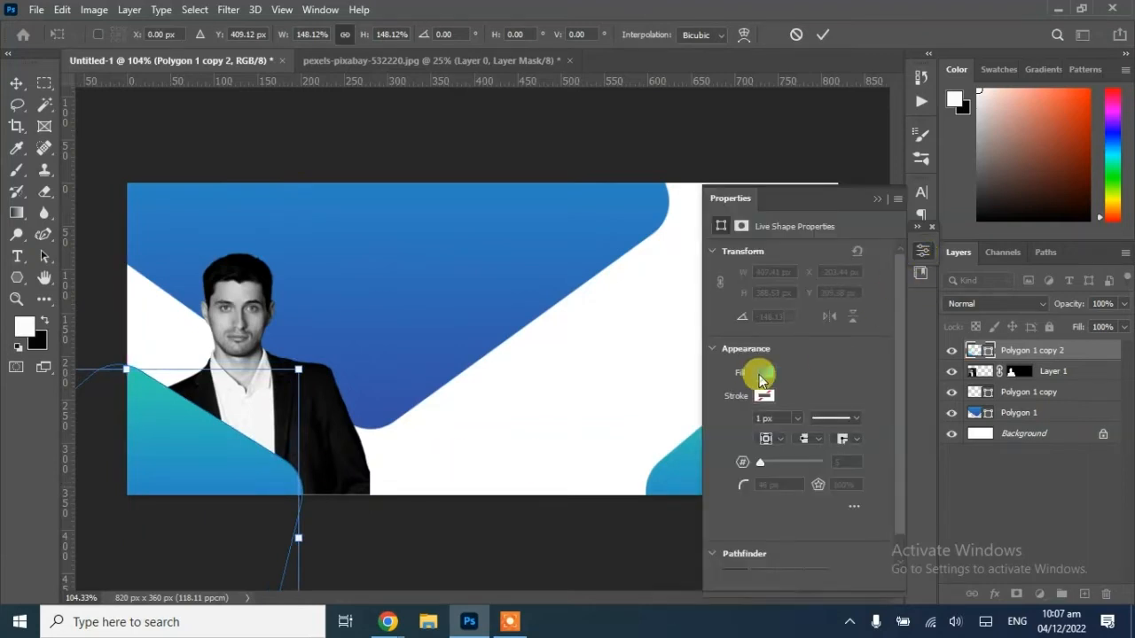
left_click(17, 83)
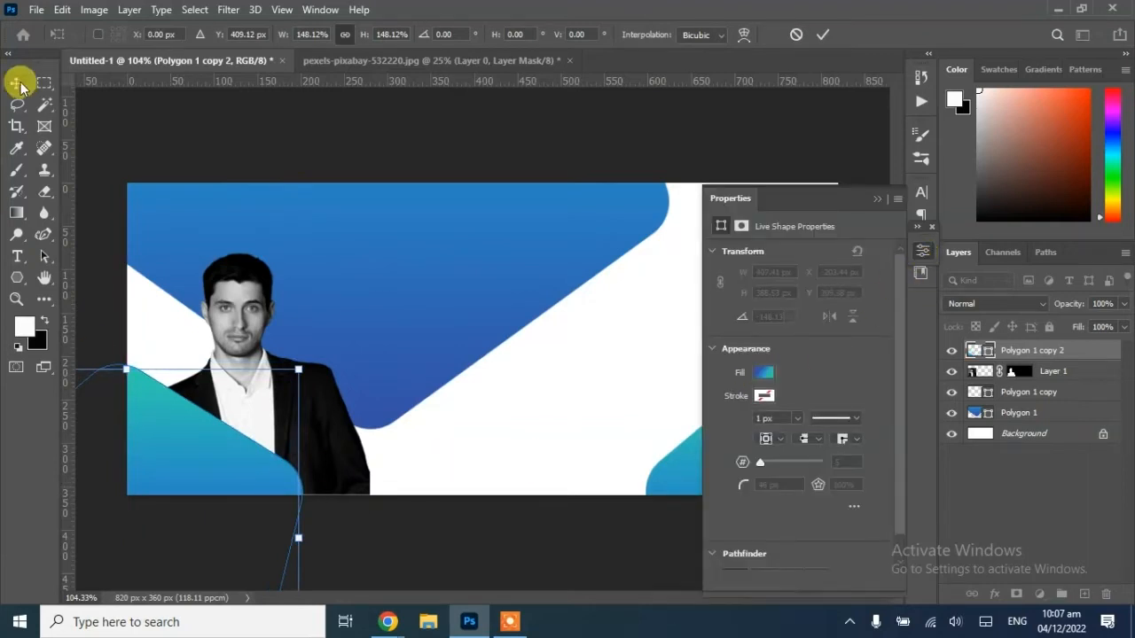
left_click(762, 373)
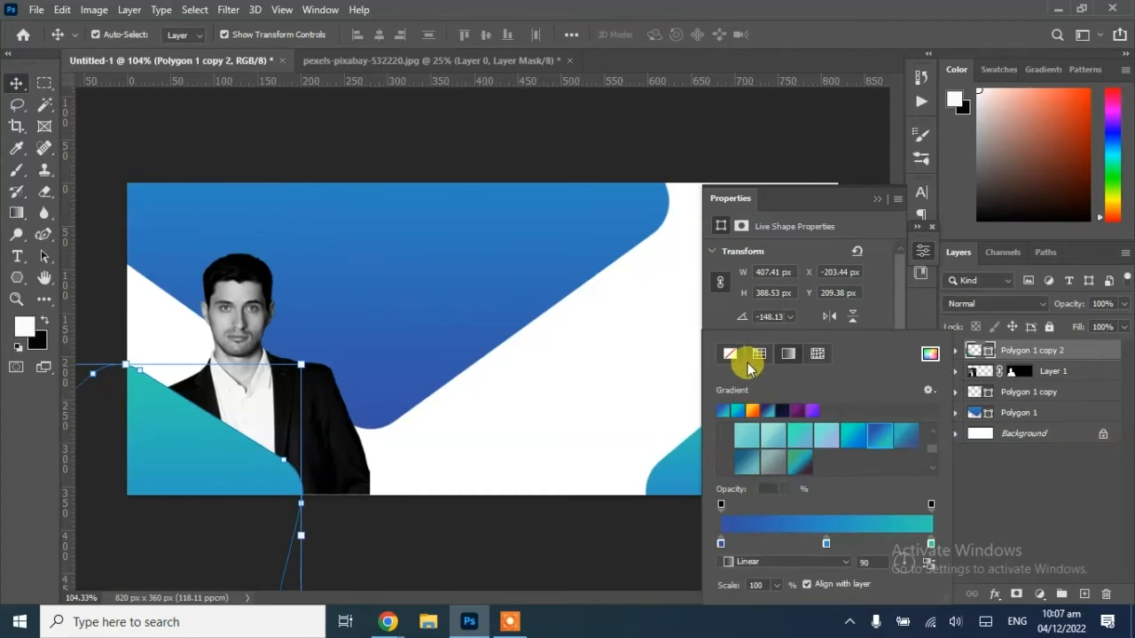
left_click(759, 354)
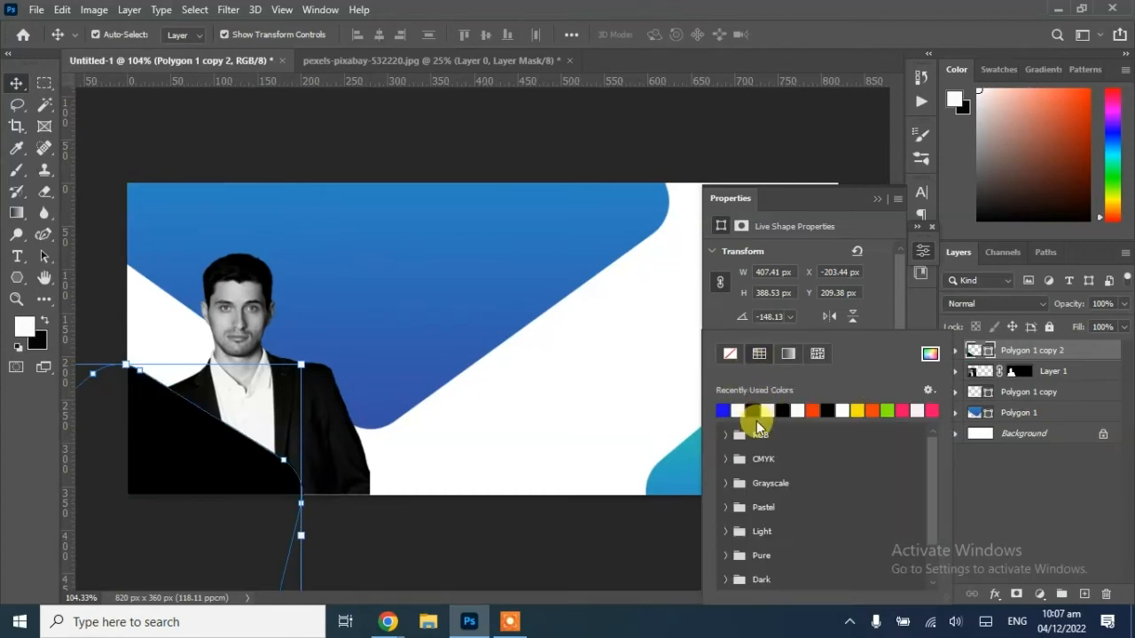
left_click(768, 409)
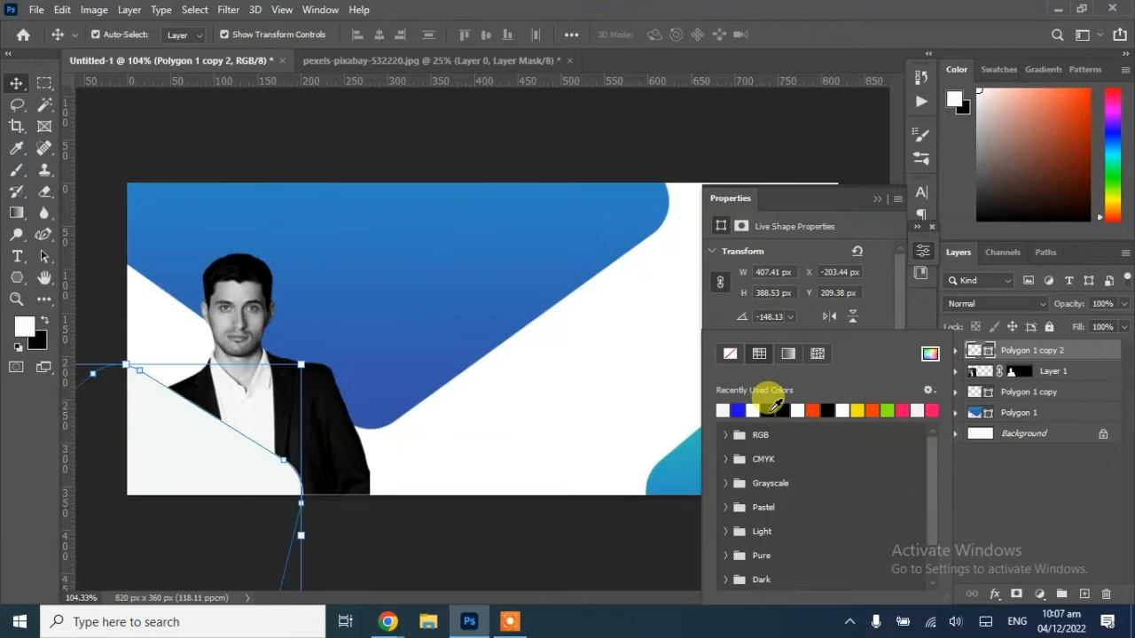
left_click(9, 78)
left_click(97, 207)
left_click(98, 207)
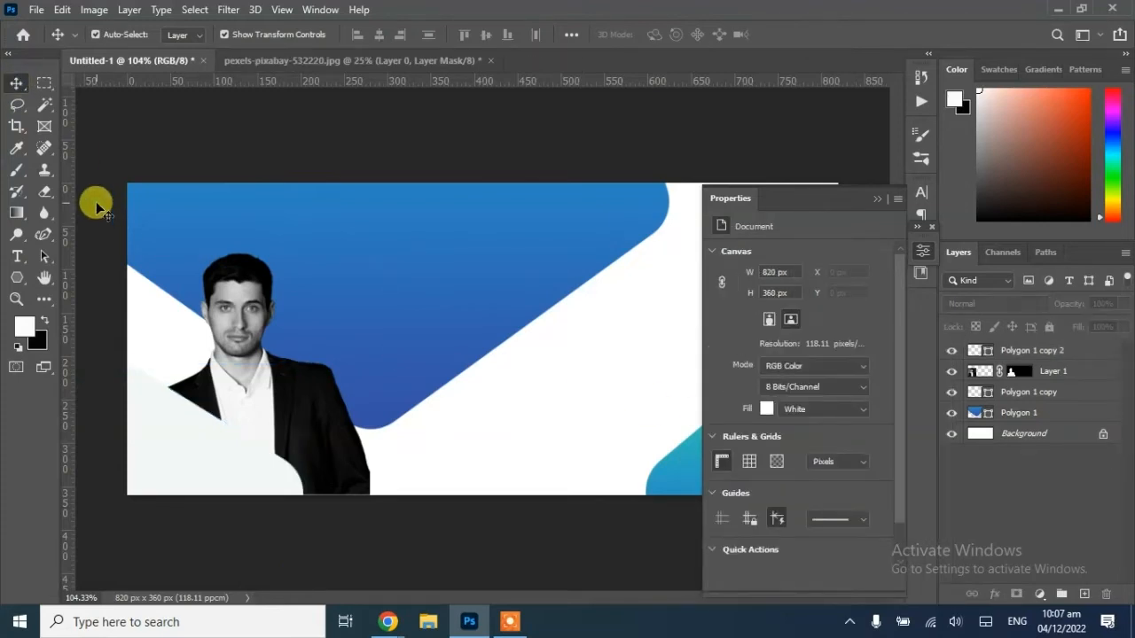
- Add a Drop Shadow effect to the off-white pentagon in the lower-left corner
left_click(169, 431)
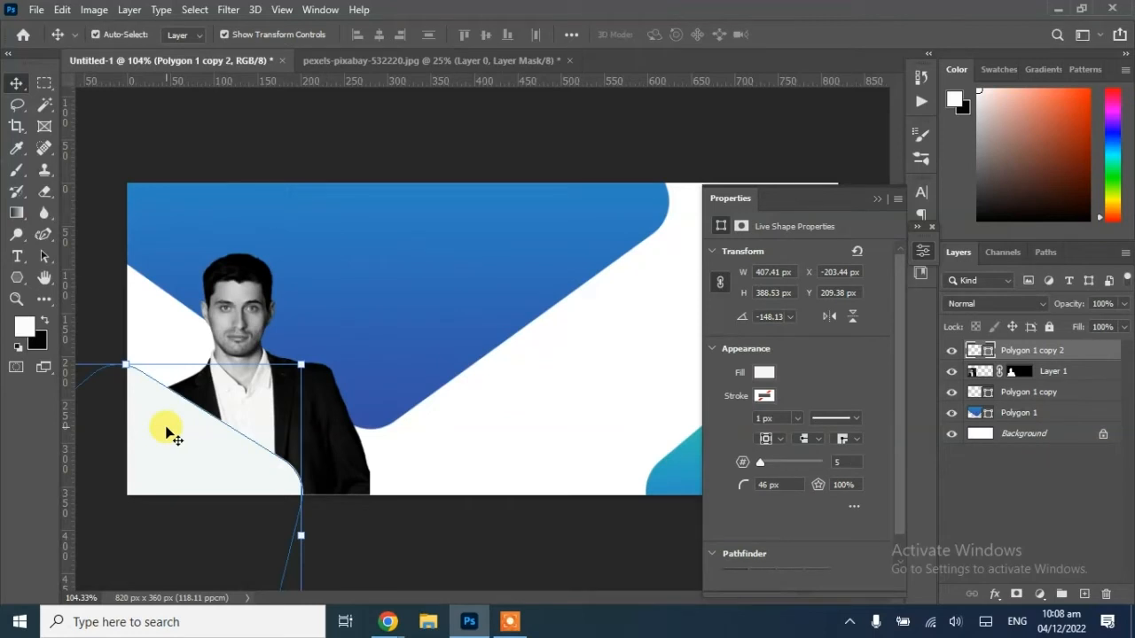
left_click(995, 594)
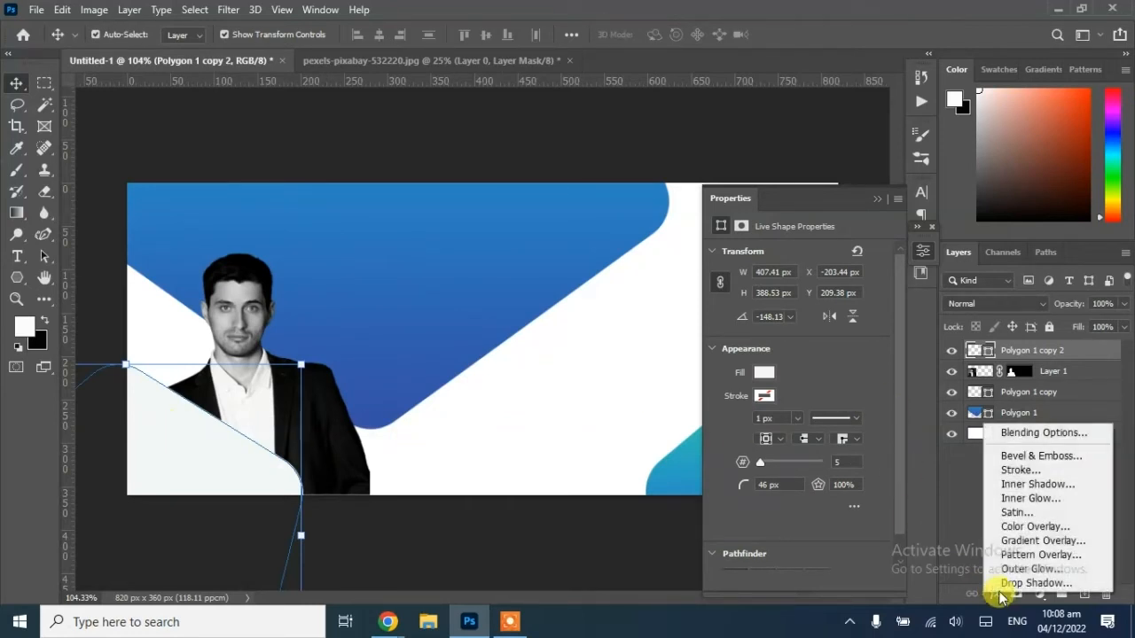
left_click(1005, 586)
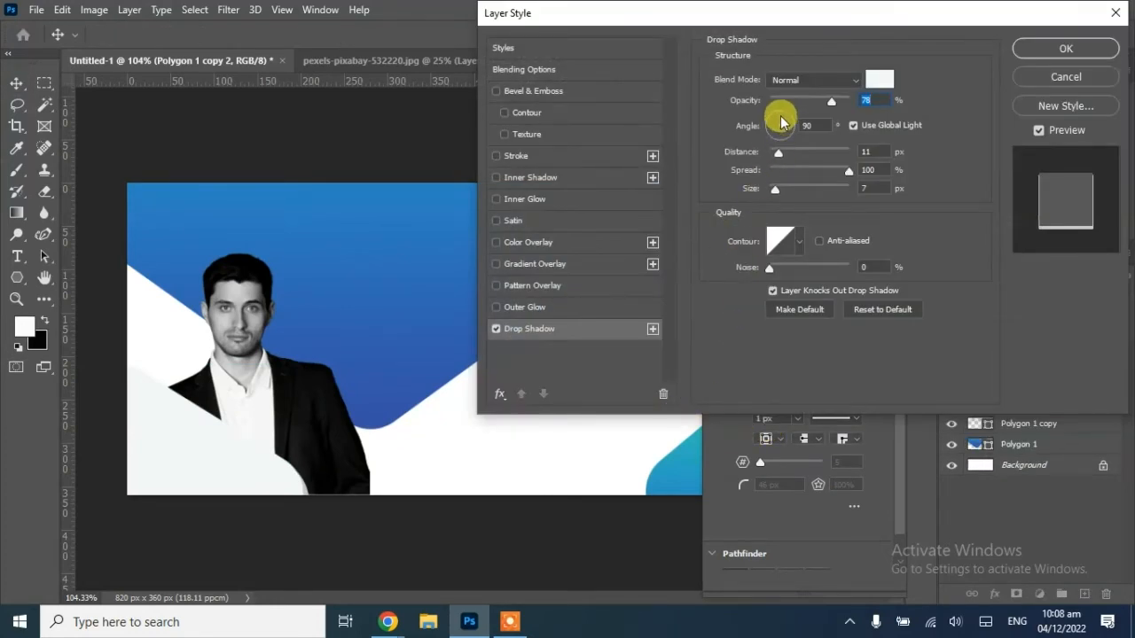
key("Tab")
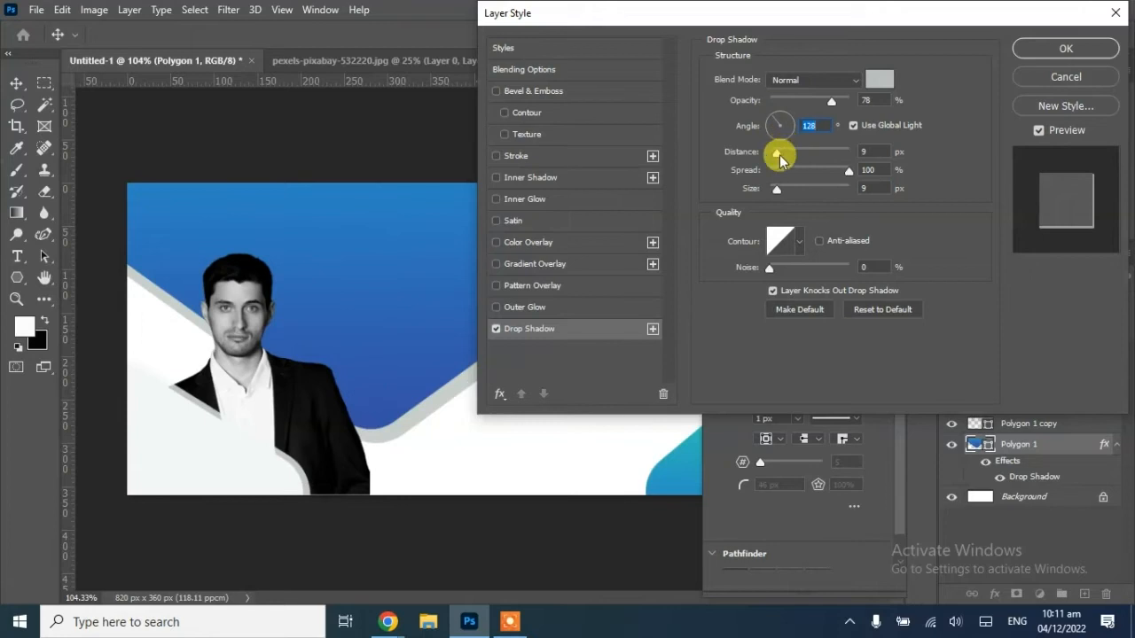
- Set the large blue pentagon's drop shadow to 18 px distance, 97% spread and 0 px size
left_click_drag(779, 156, 786, 158)
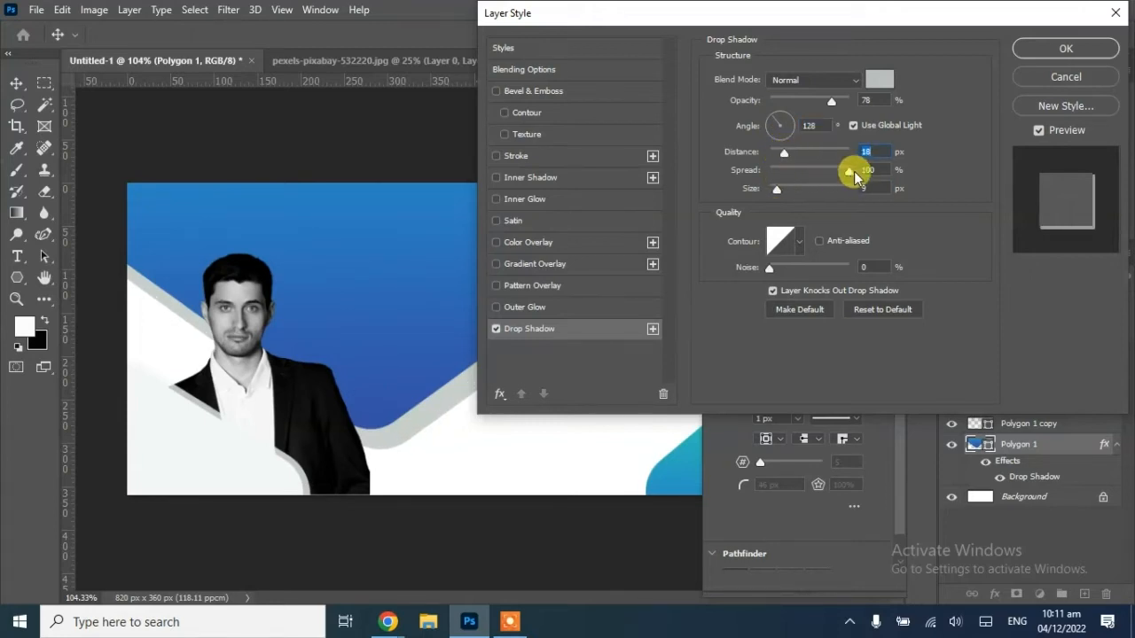
left_click(847, 174)
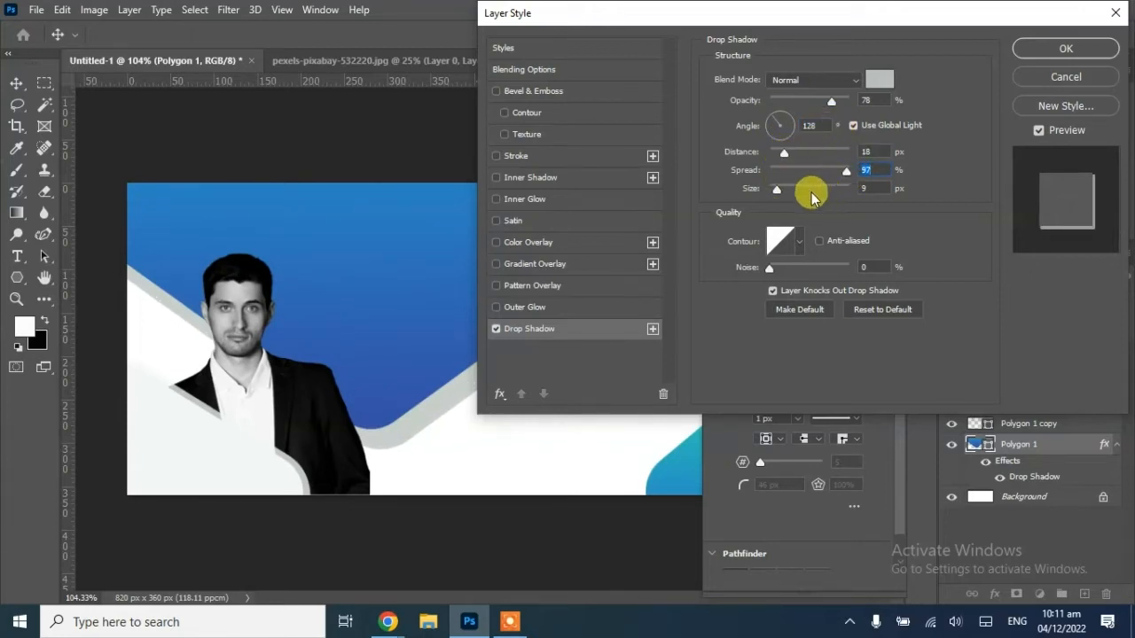
left_click_drag(779, 192, 773, 193)
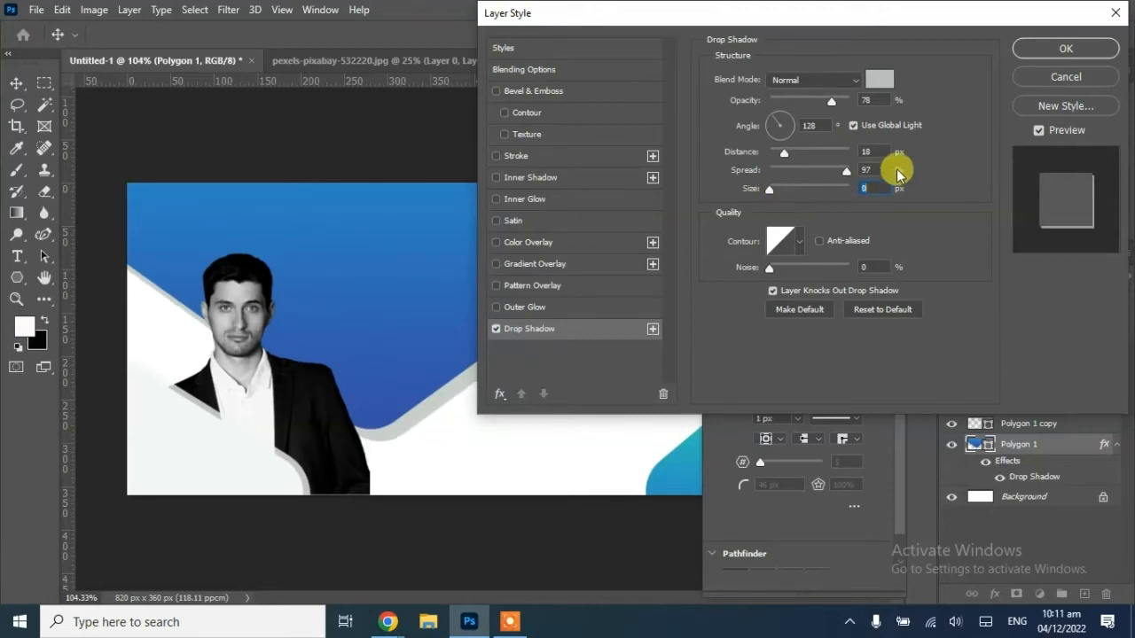
left_click(1064, 49)
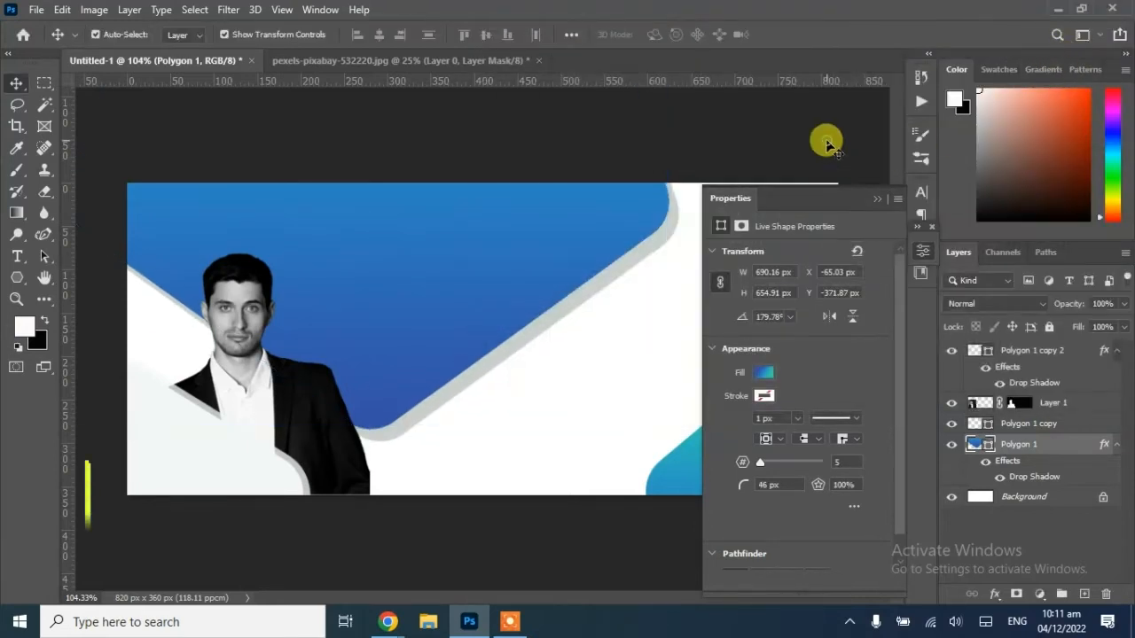
left_click(827, 142)
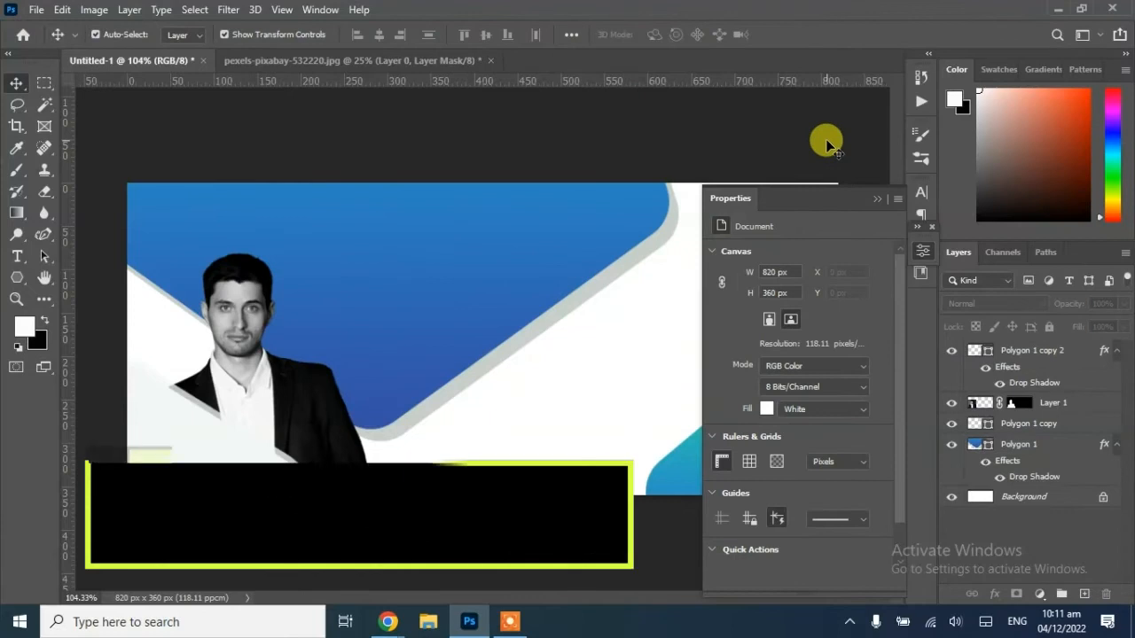
- Change the lower-left pentagon's solid fill to a pale pinkish white from the recently used colours
left_click(200, 456)
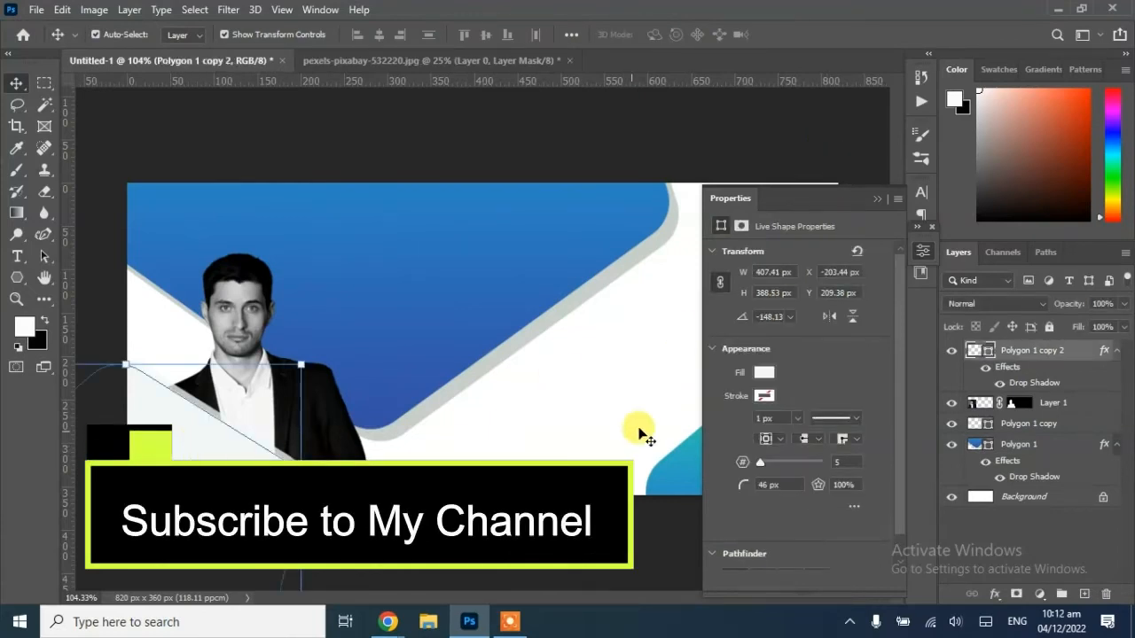
left_click(761, 374)
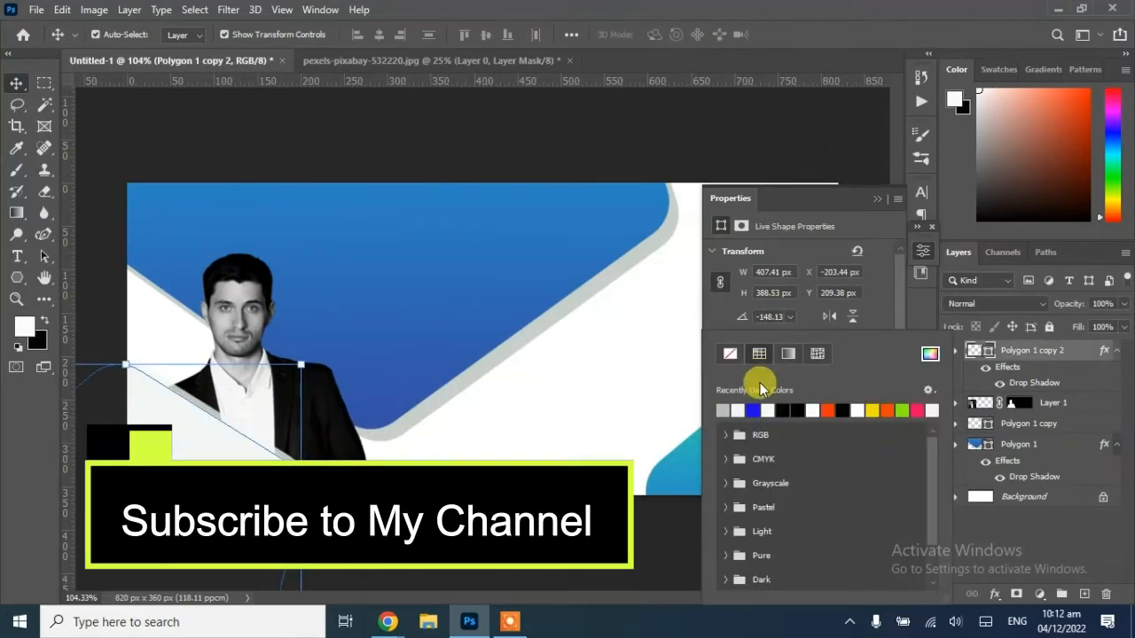
left_click(727, 409)
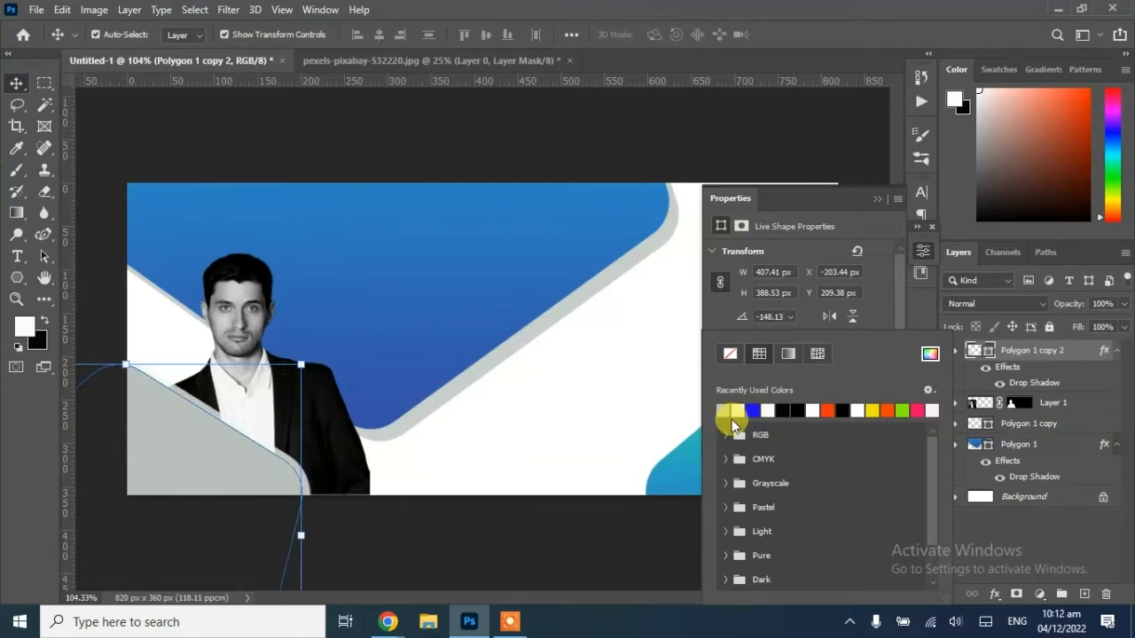
left_click(937, 407)
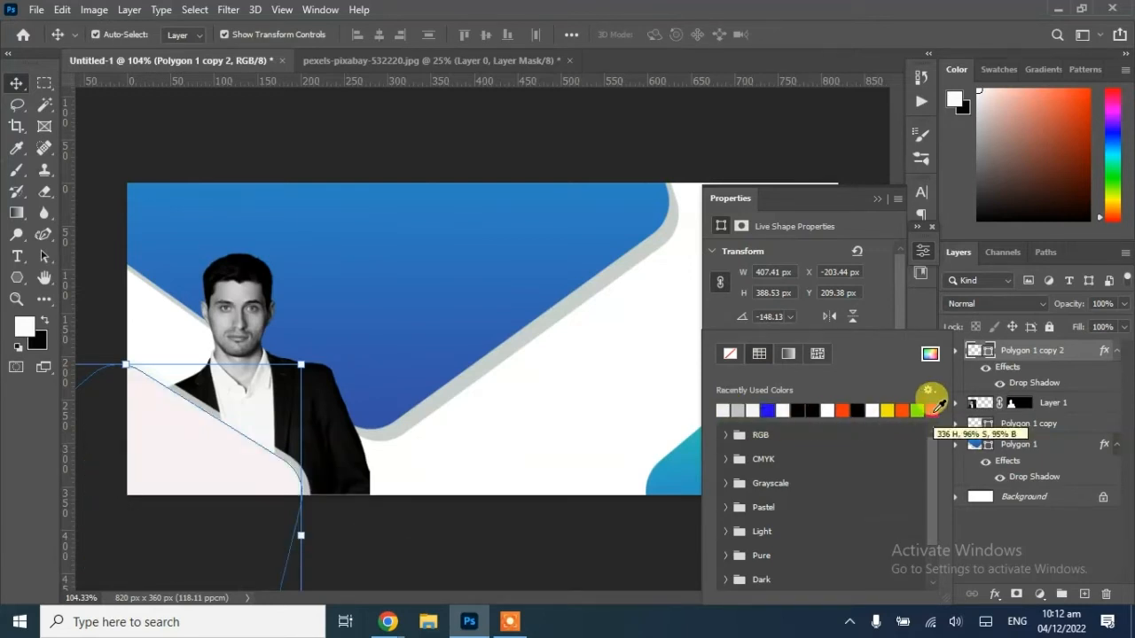
- Add a Solid Color fill layer in light grey e4e0df and place it directly above the Background layer
left_click(1040, 592)
left_click(1040, 592)
left_click(1026, 294)
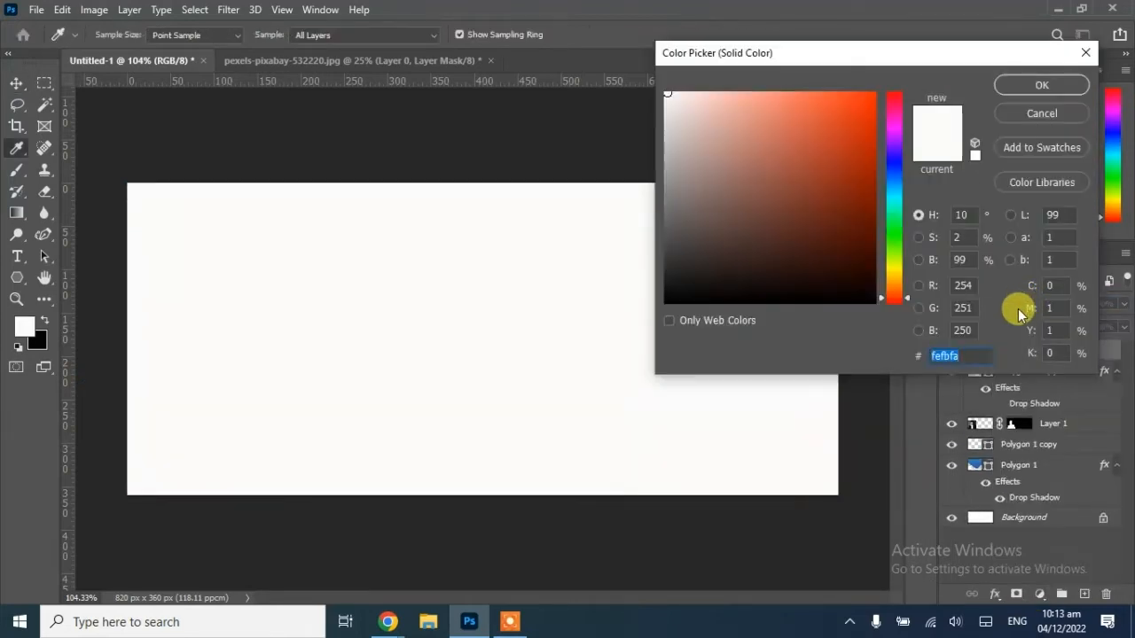
left_click(667, 102)
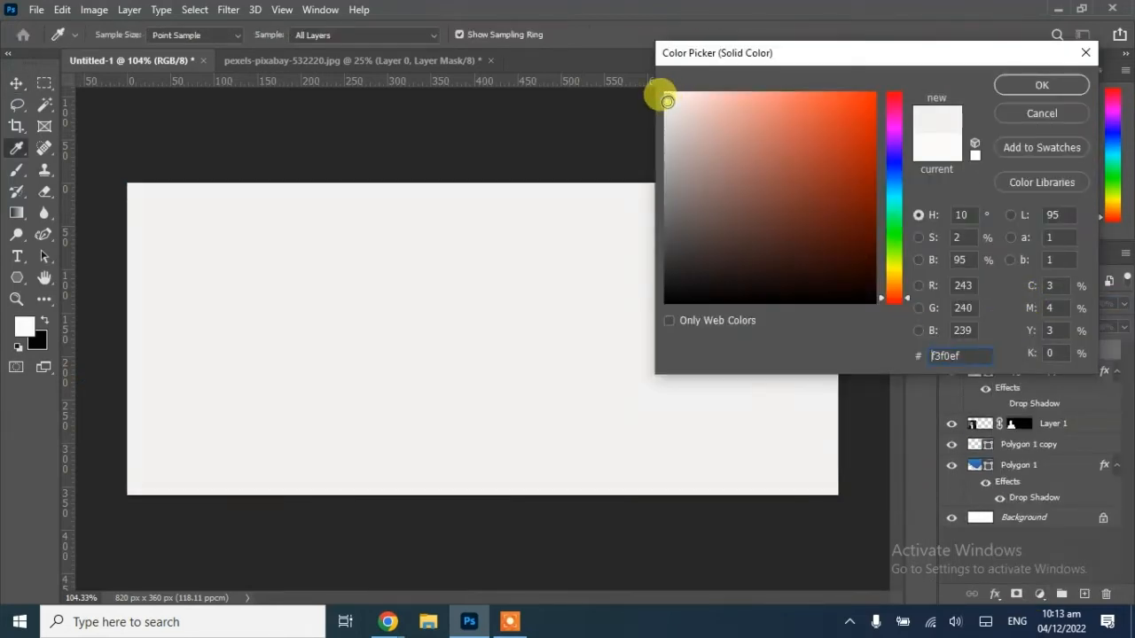
left_click_drag(669, 105, 670, 114)
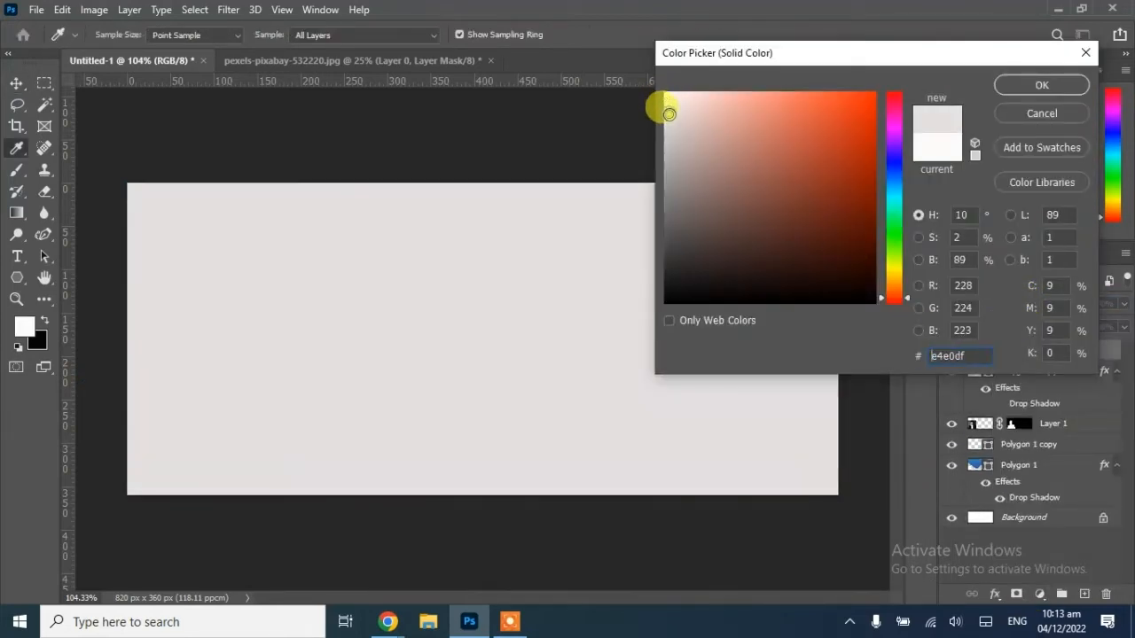
left_click(1019, 85)
left_click_drag(1082, 354, 1084, 500)
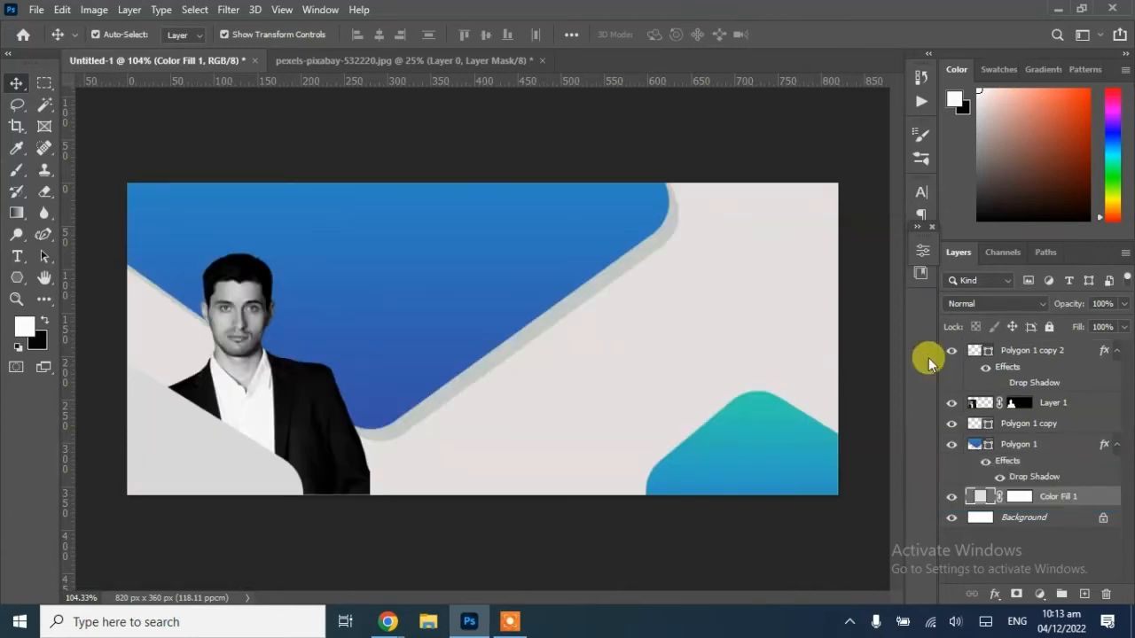
left_click(786, 142)
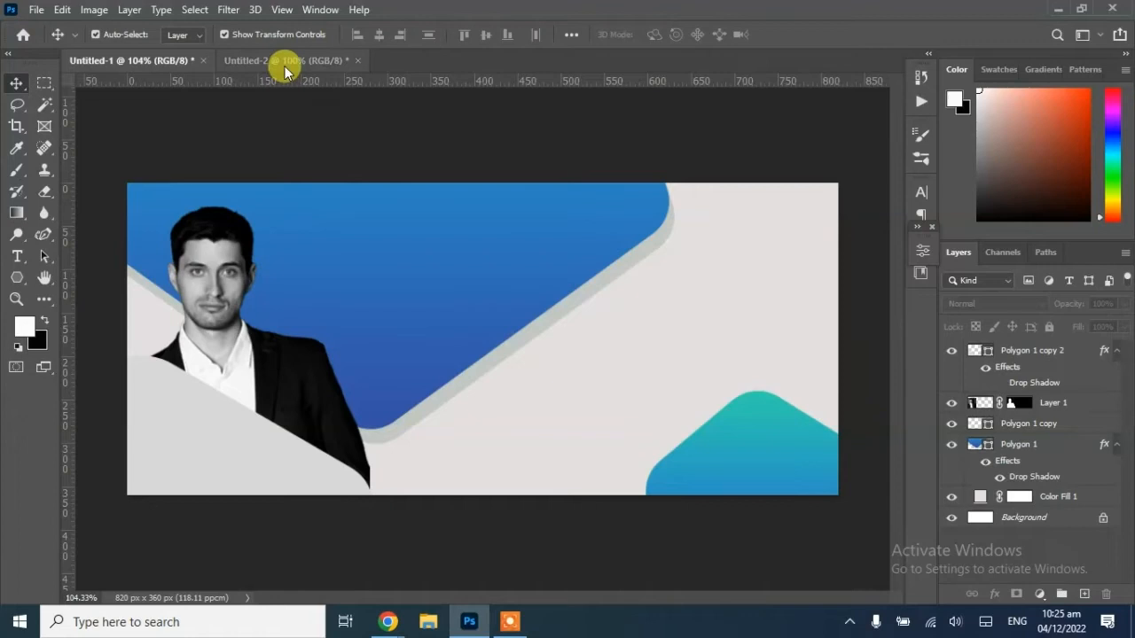
- Bring the "BUSINESS CONFERENCE" text from Untitled-2 into Untitled-1 and scale it to about 62% beside the man's head
left_click(285, 66)
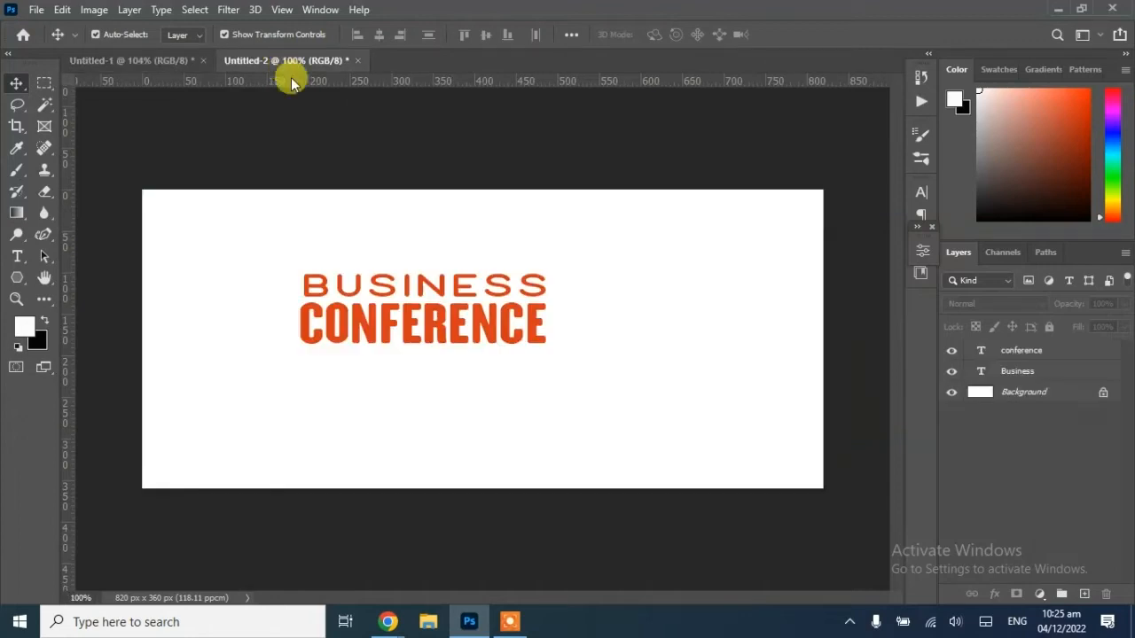
left_click_drag(578, 260, 419, 264)
left_click_drag(539, 291, 460, 264)
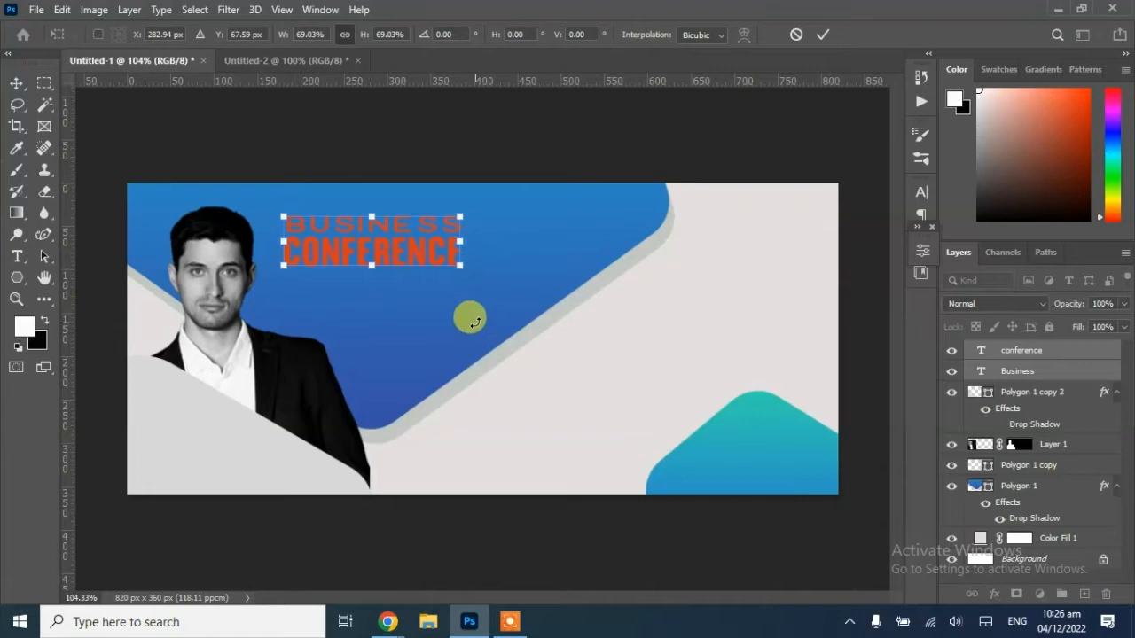
left_click_drag(284, 245, 304, 250)
left_click_drag(373, 262, 356, 256)
- Place margin guides just inside the top, left, right and bottom edges of the canvas
left_click_drag(393, 83, 411, 194)
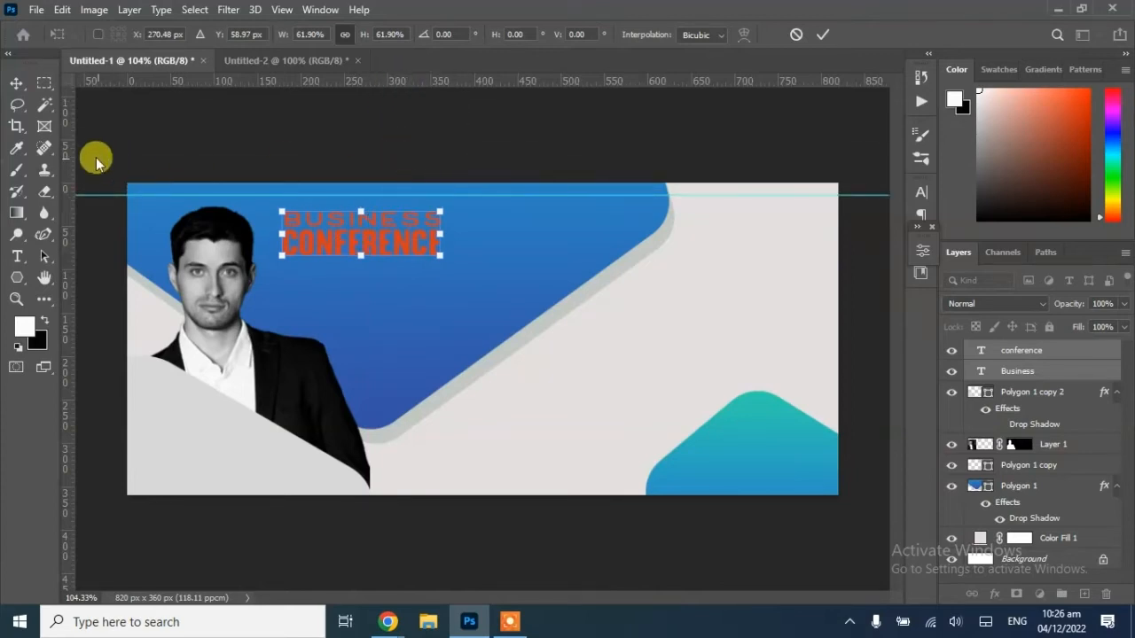
left_click_drag(79, 145, 823, 194)
left_click_drag(772, 81, 801, 482)
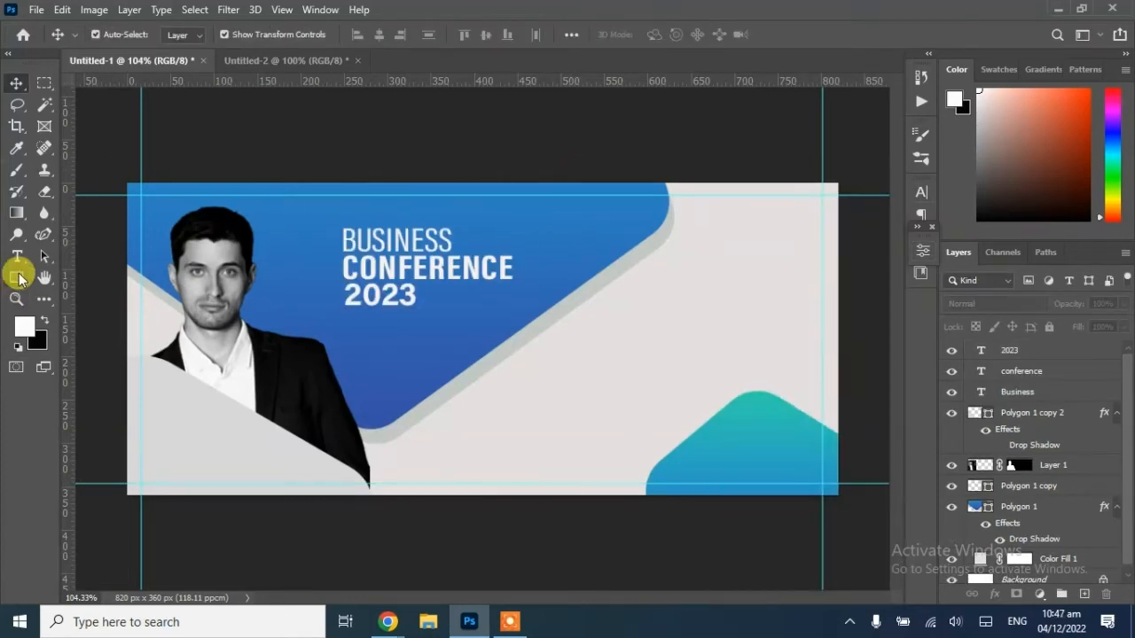
- Activate the Rectangle tool for drawing a new shape on the banner
left_click(17, 277)
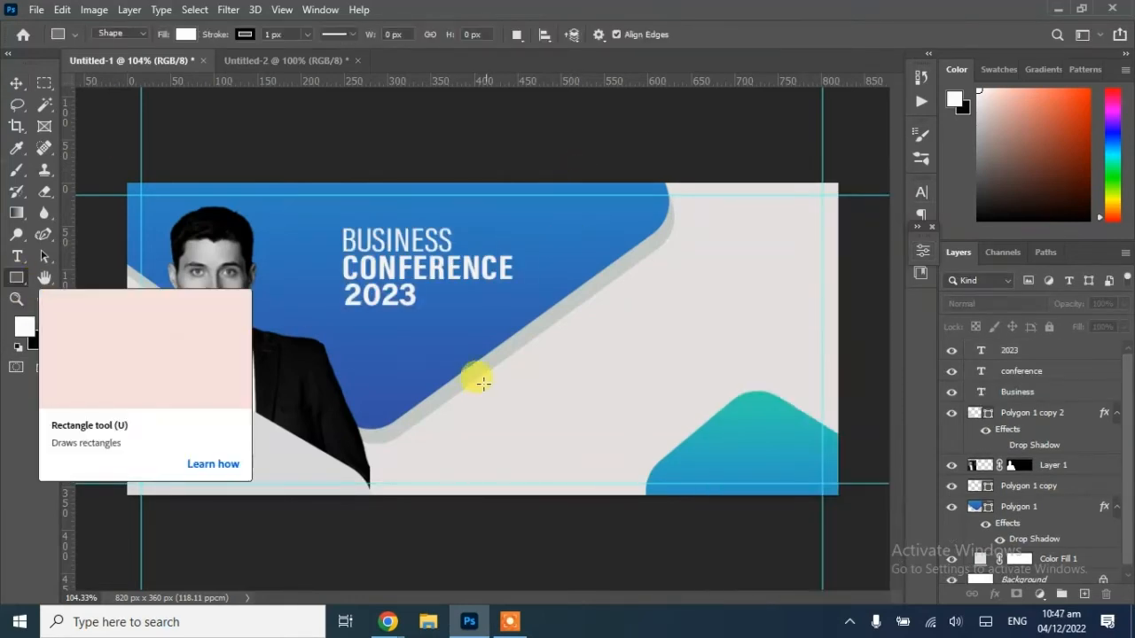